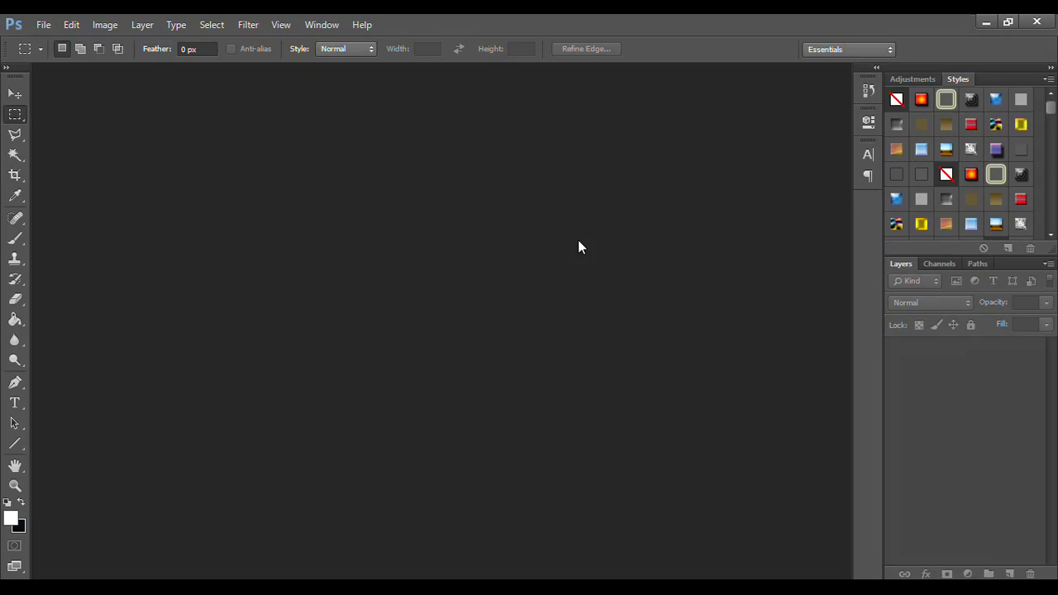
- Open the football photo 4898.jpg from the PSD folder
left_click(43, 26)
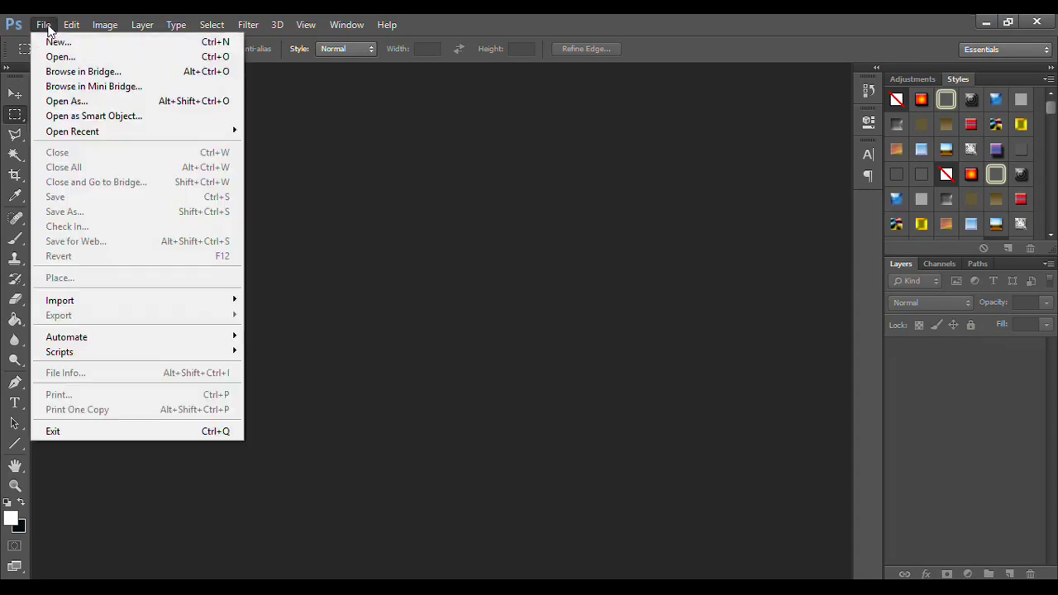
left_click(52, 58)
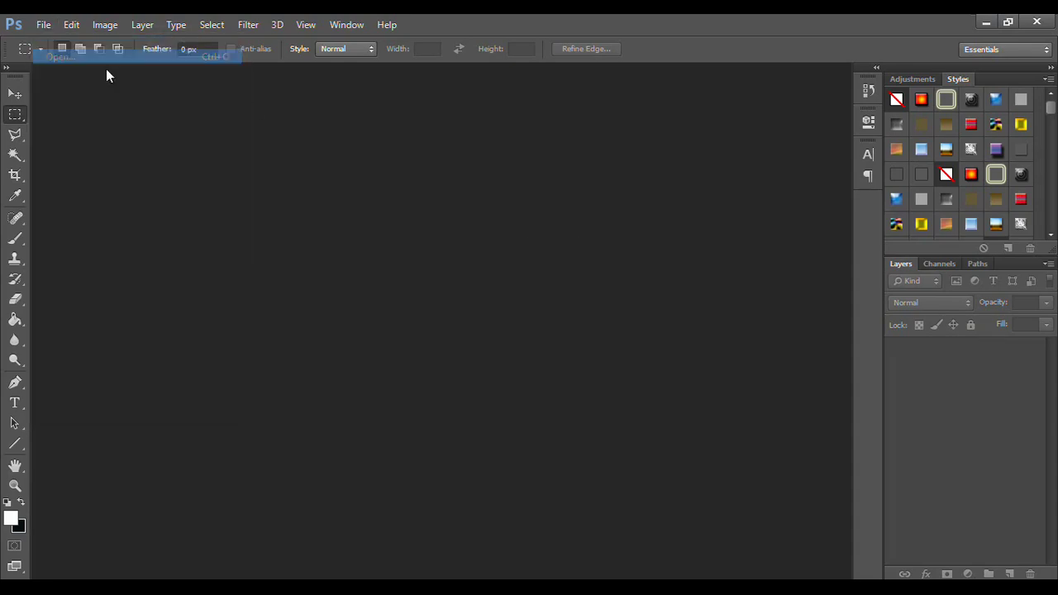
double_click(385, 293)
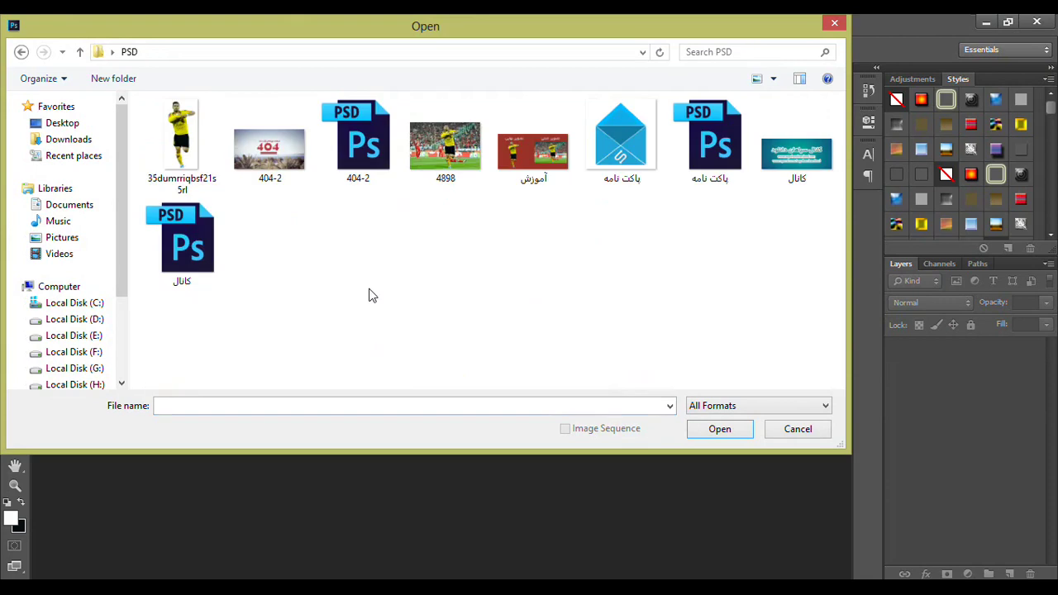
double_click(446, 163)
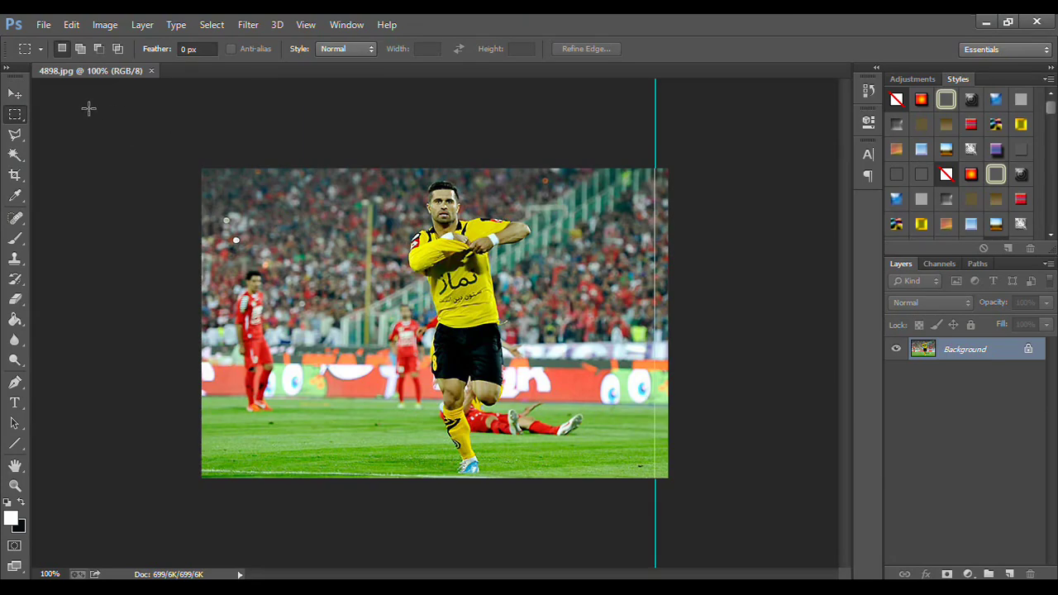
- Zoom in on the player and convert the locked Background into editable Layer 0
left_click(15, 95)
left_click(15, 487)
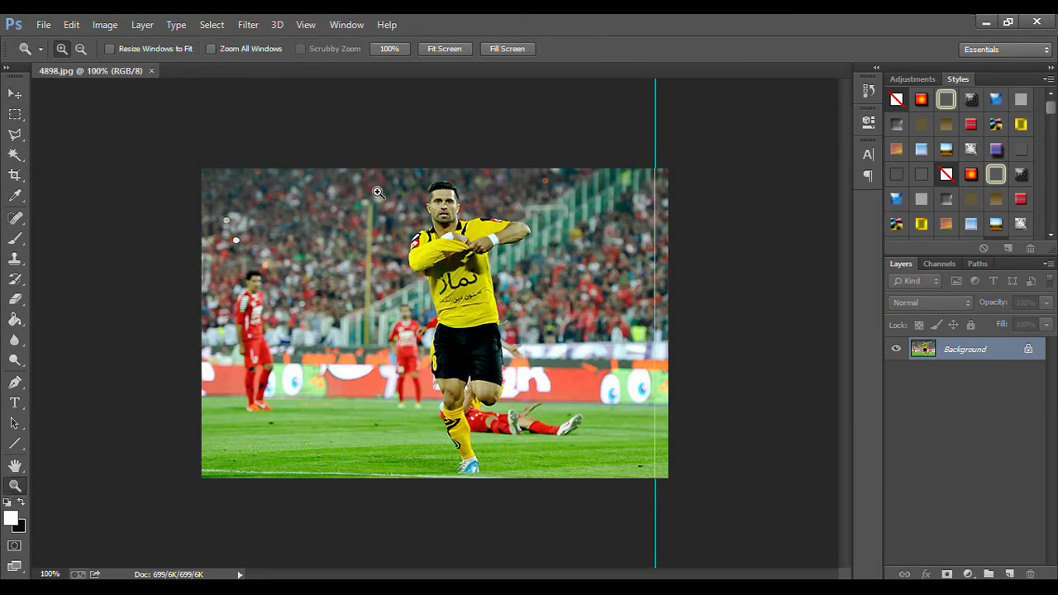
left_click_drag(395, 182, 558, 498)
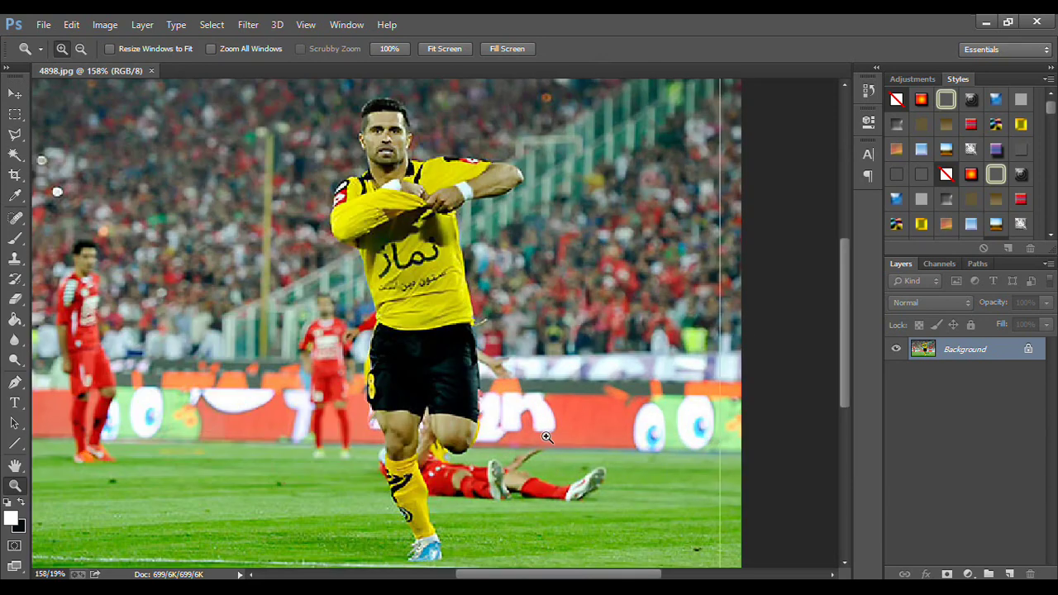
double_click(1027, 350)
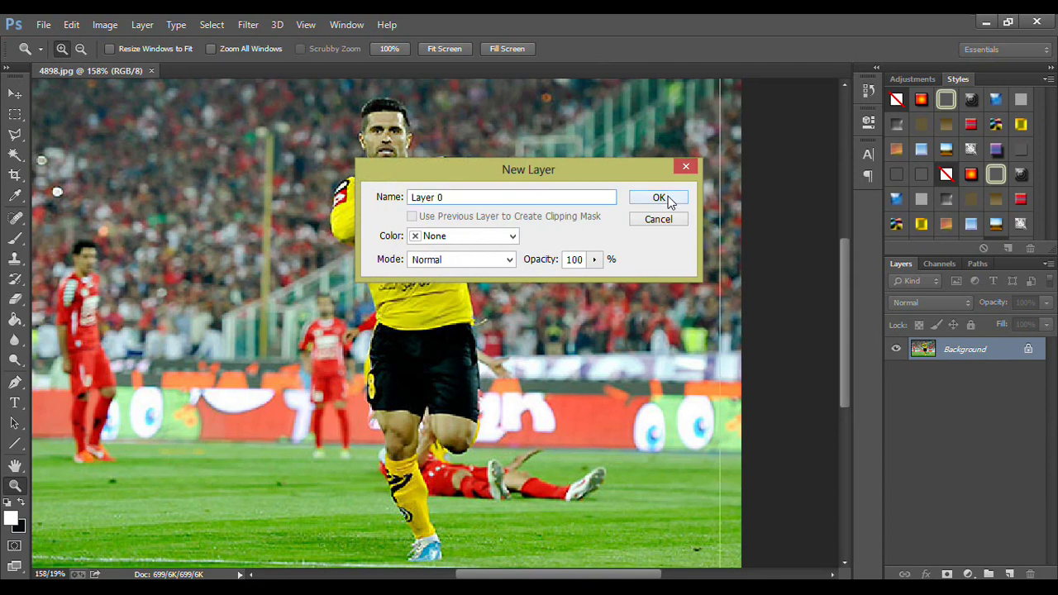
left_click(666, 199)
left_click(20, 303)
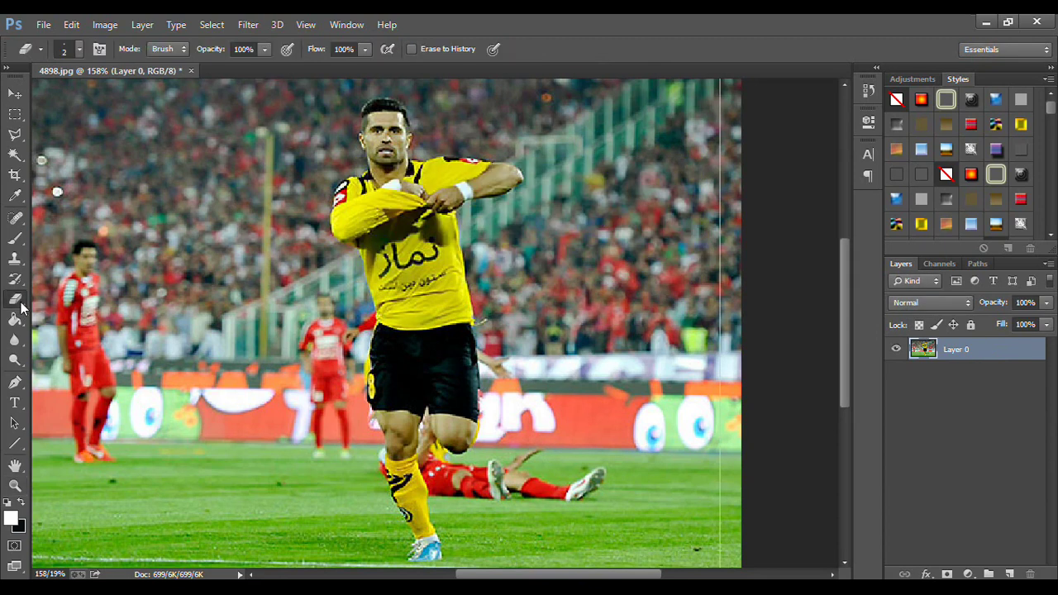
- Set the Eraser to 78 px and erase the background left and right of the player
key("ctrl+minus")
key("ctrl+minus")
key("ctrl+plus")
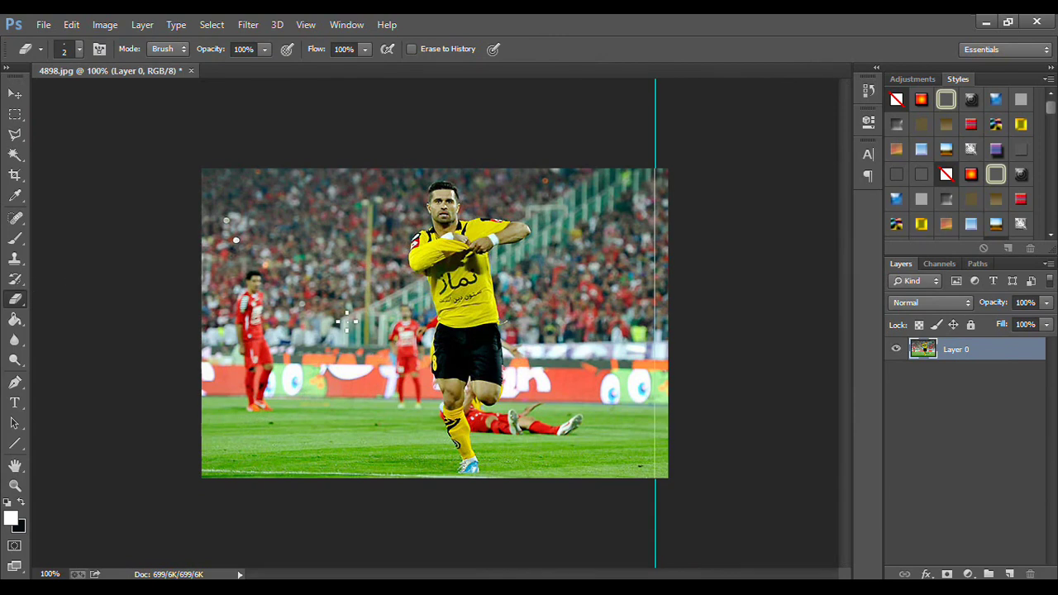
right_click(347, 319)
type("78")
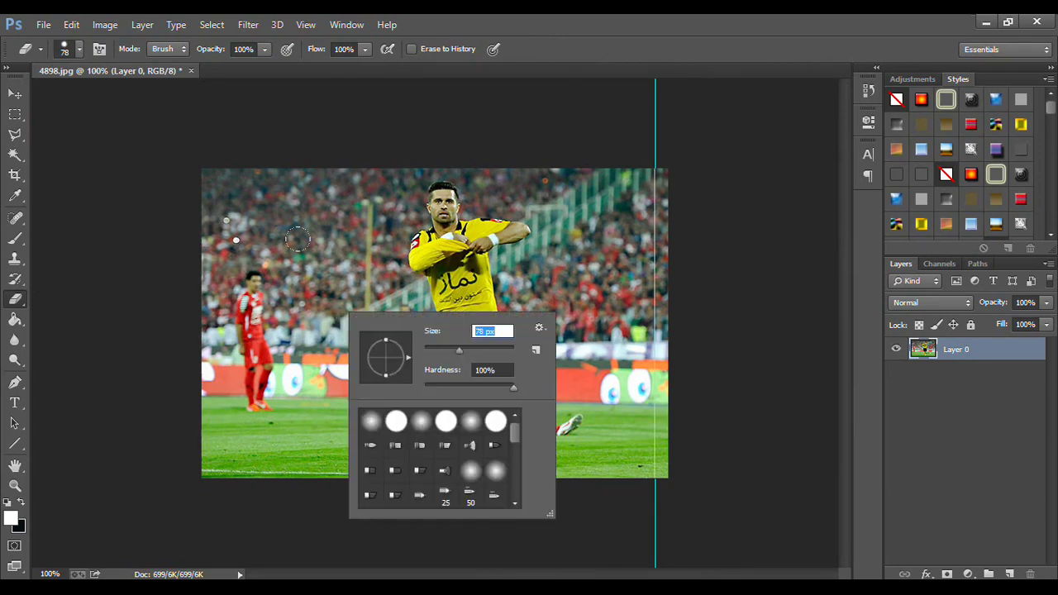
left_click(250, 172)
mouse_move(232, 157)
left_mouse_down()
mouse_move(248, 488)
mouse_move(222, 510)
mouse_move(198, 494)
mouse_move(288, 150)
left_mouse_up()
left_click_drag(304, 289, 274, 263)
mouse_move(299, 353)
left_mouse_down()
mouse_move(351, 451)
mouse_move(357, 199)
mouse_move(323, 489)
left_mouse_up()
mouse_move(639, 490)
left_mouse_down()
mouse_move(632, 123)
mouse_move(595, 215)
mouse_move(612, 284)
mouse_move(573, 455)
mouse_move(553, 120)
left_mouse_up()
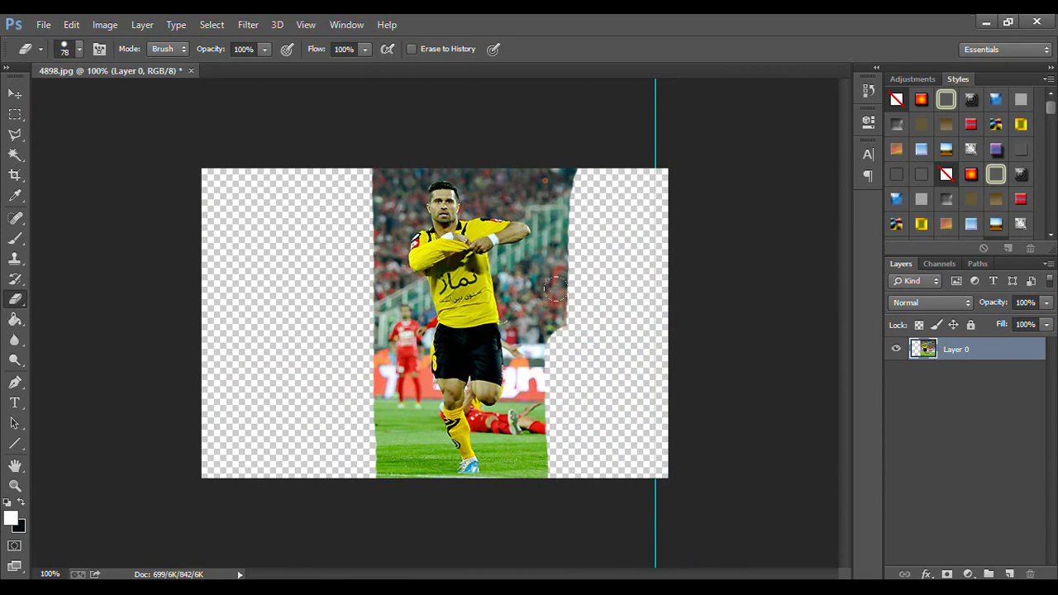
- Zoom in and erase the remaining background near the player's feet and right side
key("ctrl+plus")
key("ctrl+plus")
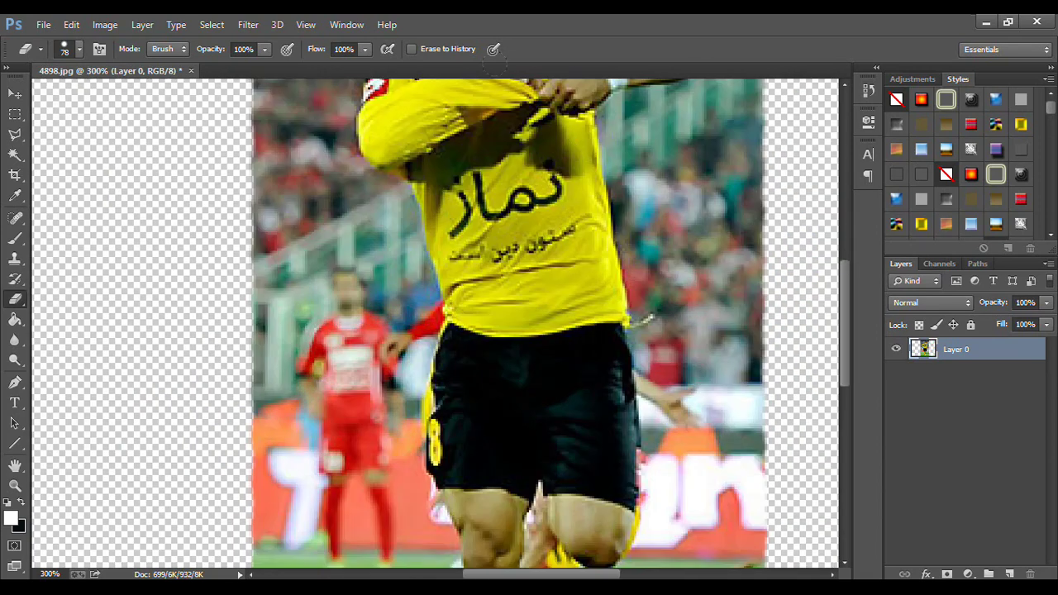
scroll(573, 140, "down", 5)
mouse_move(367, 374)
left_mouse_down()
mouse_move(347, 273)
mouse_move(273, 330)
mouse_move(264, 316)
left_mouse_up()
left_click_drag(719, 426, 720, 165)
scroll(721, 207, "up", 2)
scroll(720, 248, "up", 3)
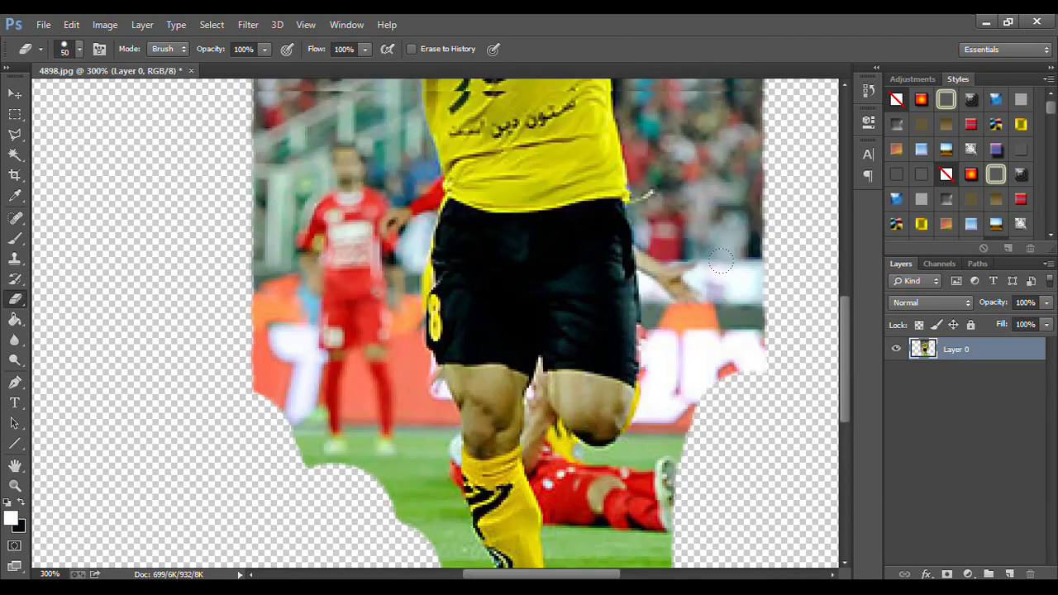
scroll(719, 261, "up", 1)
left_click_drag(723, 446, 710, 190)
scroll(711, 207, "up", 3)
scroll(668, 265, "up", 3)
mouse_move(727, 417)
left_mouse_down()
mouse_move(743, 268)
mouse_move(574, 141)
mouse_move(253, 179)
mouse_move(111, 265)
left_mouse_up()
scroll(727, 265, "up", 3)
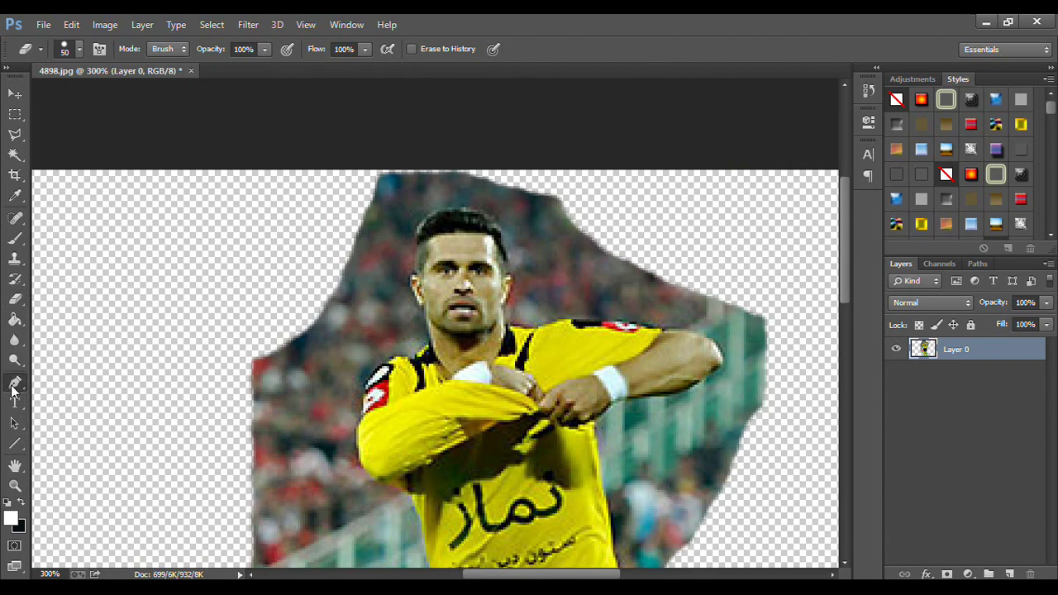
- With the Pen tool, start a path at the boot and trace up the sock
left_click(15, 382)
scroll(592, 462, "down", 3)
scroll(592, 462, "down", 6)
scroll(636, 459, "down", 7)
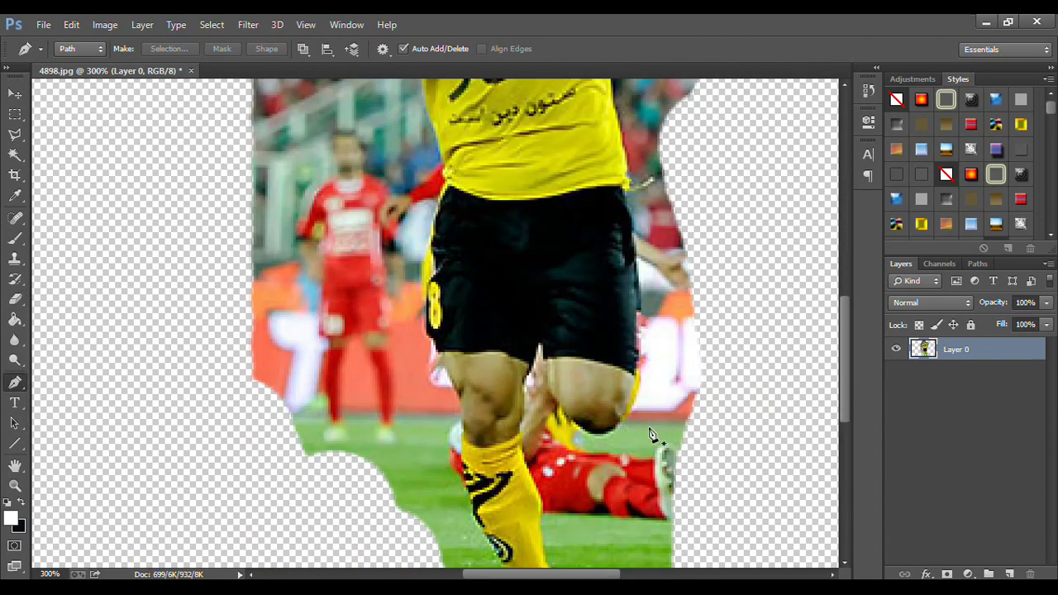
scroll(653, 438, "down", 2)
scroll(615, 484, "down", 1)
scroll(615, 485, "up", 1)
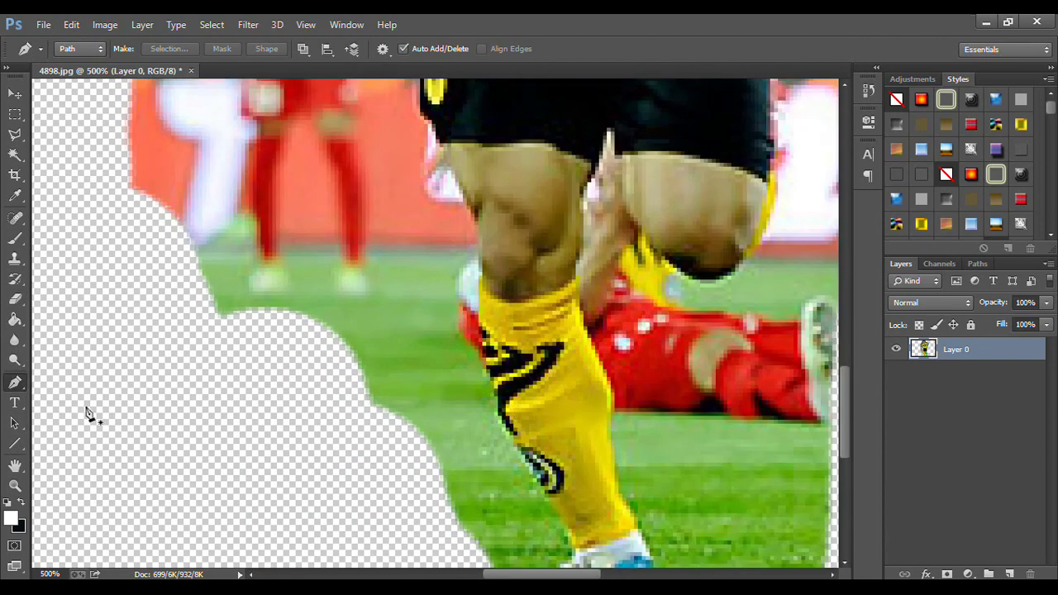
scroll(628, 475, "up", 1)
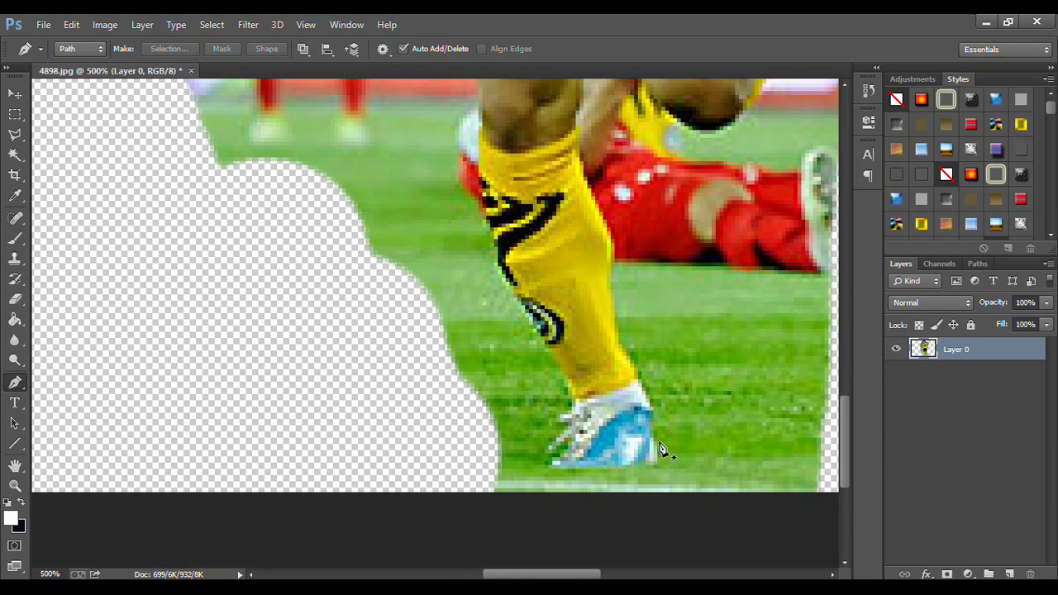
left_click_drag(653, 463, 656, 413)
left_click(643, 388)
left_click(616, 328)
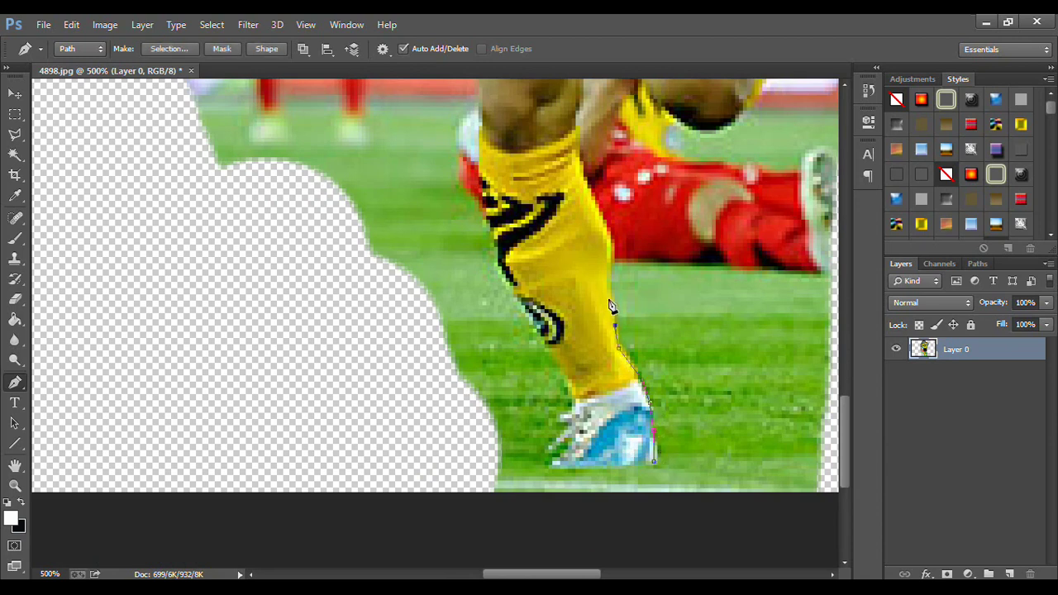
left_click(611, 278)
left_click(576, 134)
- Continue the path up the thigh and along the other leg's lower edge
scroll(612, 248, "up", 4)
scroll(643, 310, "up", 1)
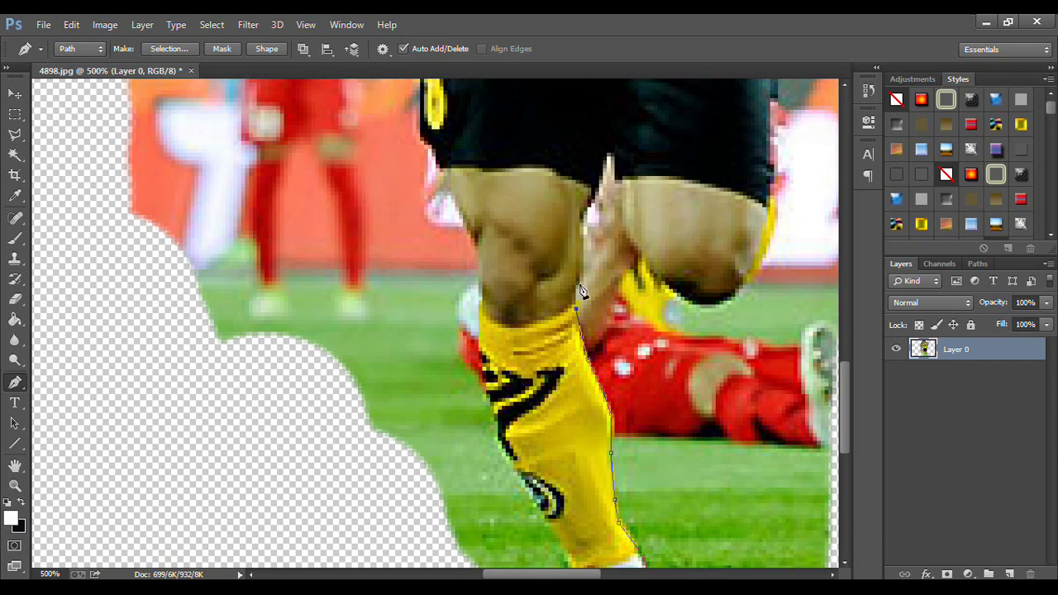
left_click(579, 239)
left_click(583, 214)
left_click(598, 185)
left_click(664, 281)
left_click(689, 304)
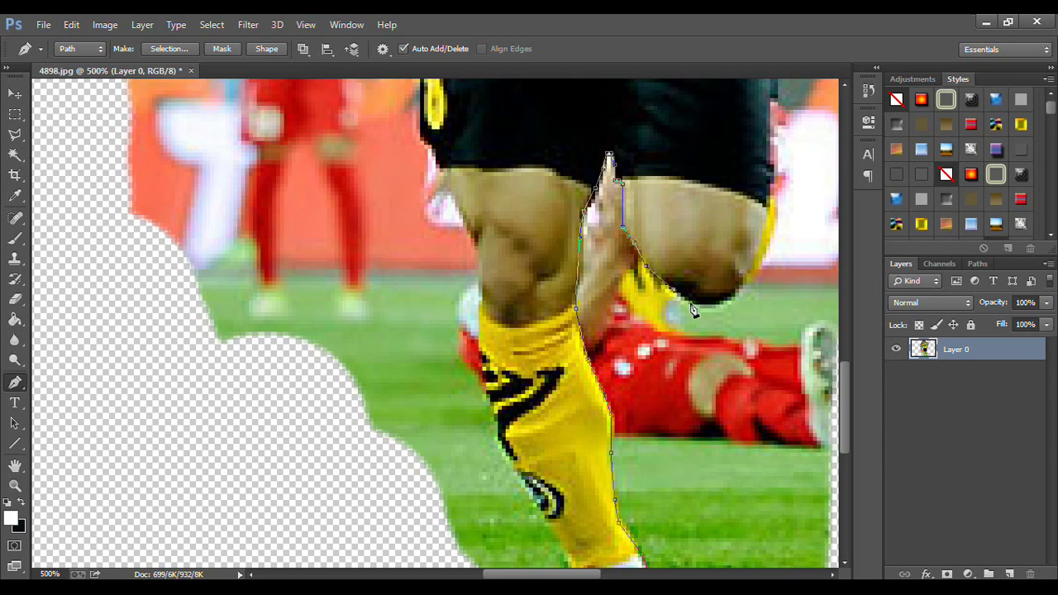
left_click(723, 301)
left_click(742, 286)
left_click(757, 258)
- Extend the path up the side of the shorts to the shirt's bottom edge
scroll(789, 315, "up", 3)
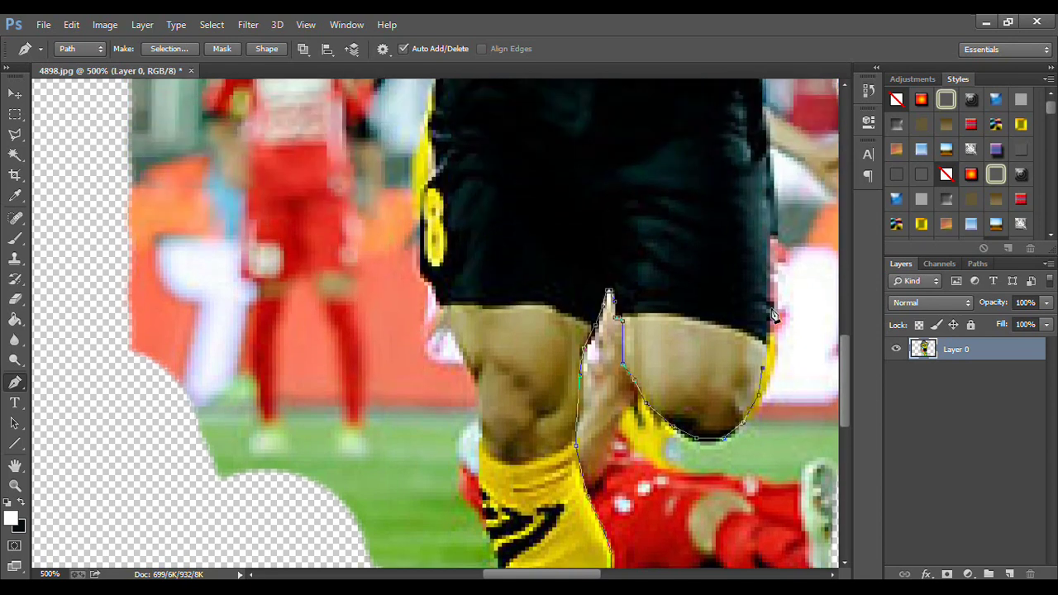
scroll(773, 285, "up", 2)
scroll(773, 285, "up", 1)
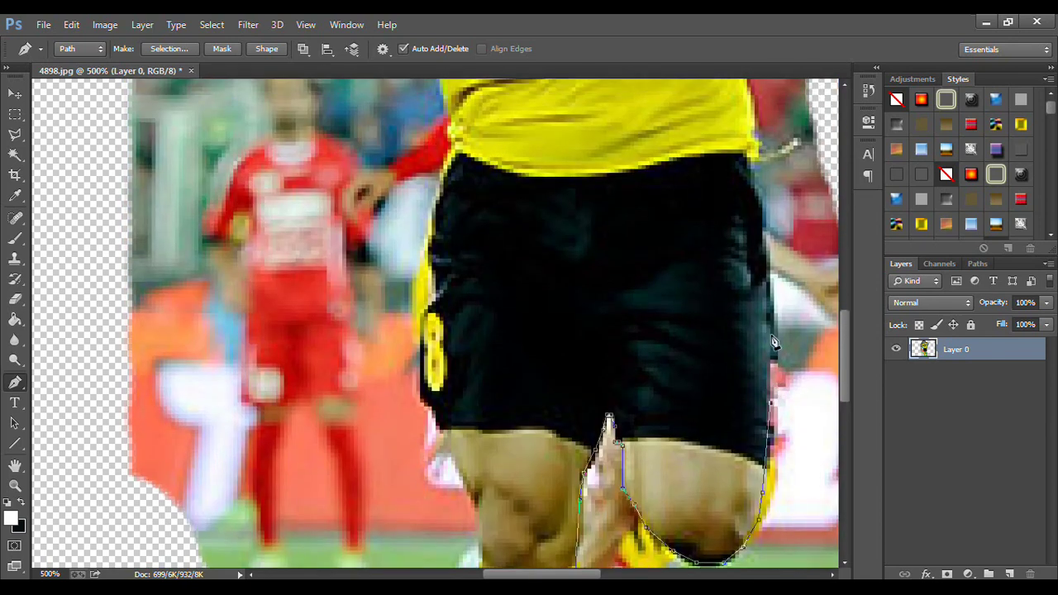
scroll(770, 332, "up", 3)
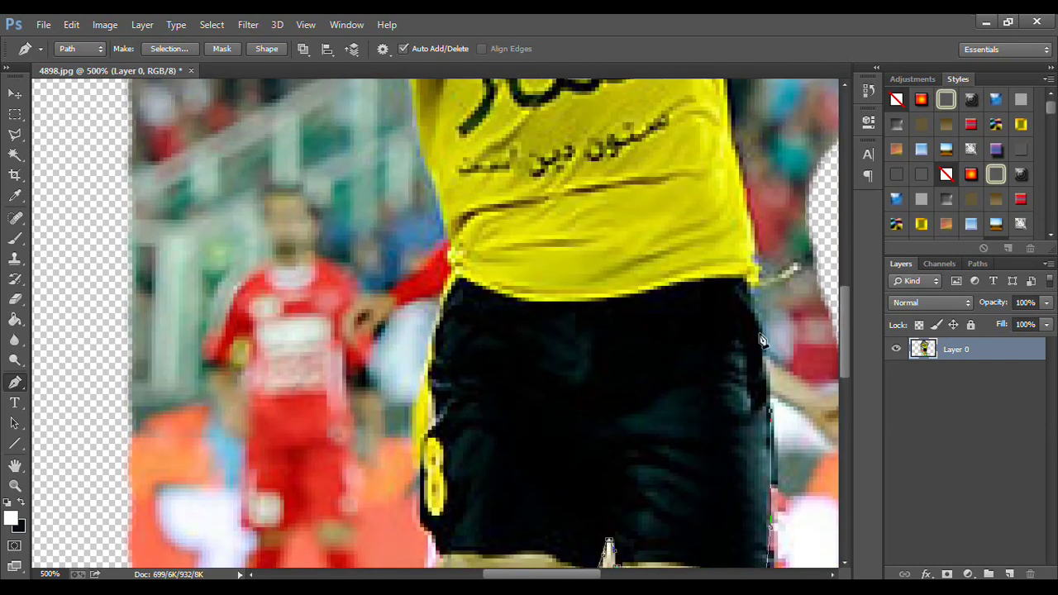
left_click(756, 312)
left_click(752, 276)
scroll(752, 275, "up", 1)
scroll(673, 251, "down", 3)
key("ctrl+minus")
key("ctrl+minus")
key("ctrl+minus")
key("ctrl+minus")
- Route the path around the right-hand background and close it at the start point
left_click(542, 278)
left_click(585, 346)
left_click(578, 479)
left_click(525, 509)
left_click(480, 479)
- Turn the closed path into a selection and clear the enclosed background with Edit > Clear
right_click(481, 479)
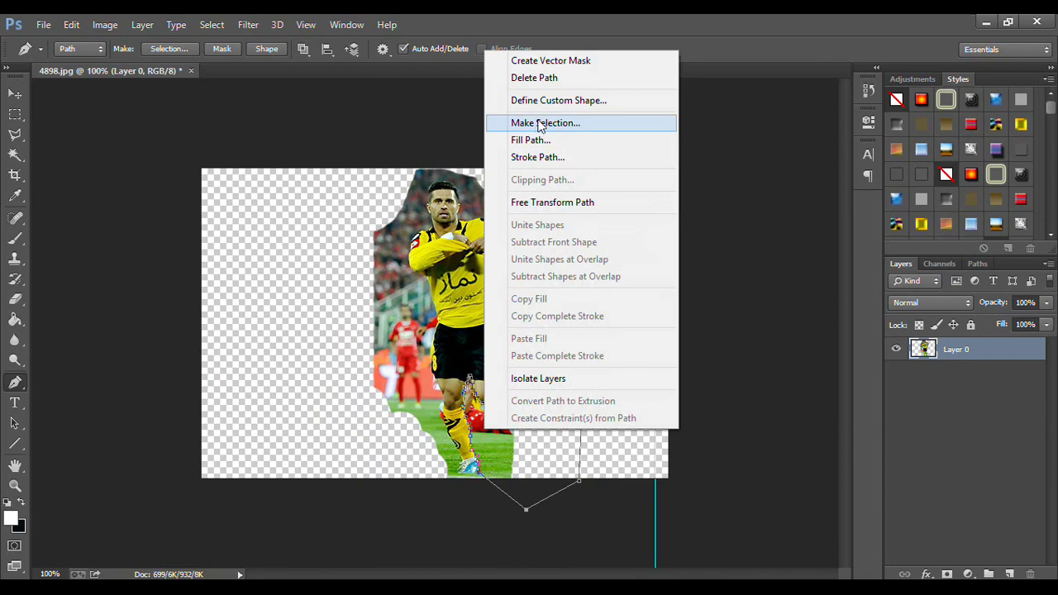
left_click(612, 123)
left_click(611, 184)
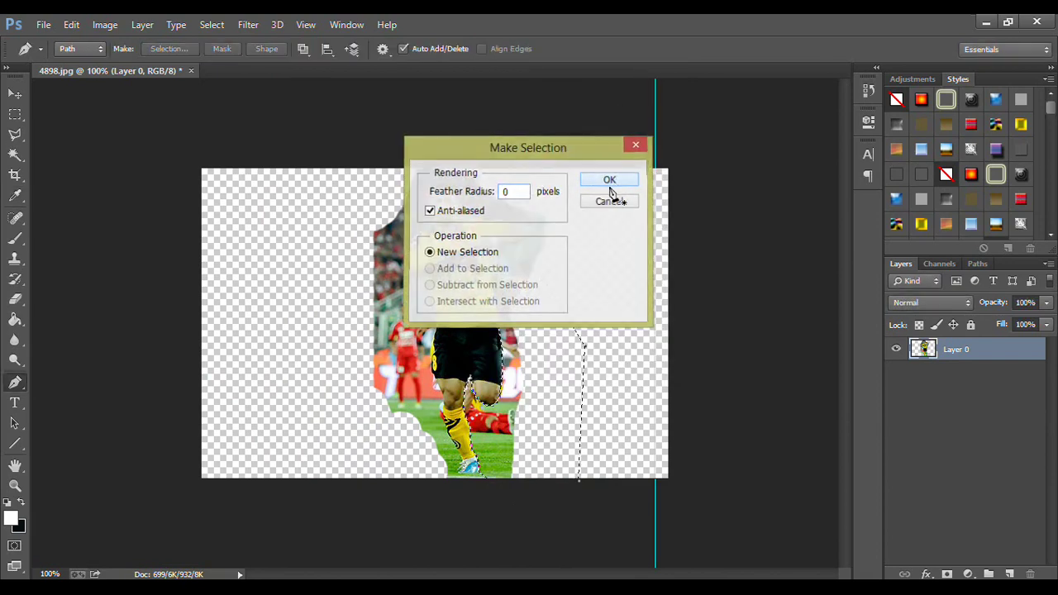
left_click(71, 24)
mouse_move(71, 24)
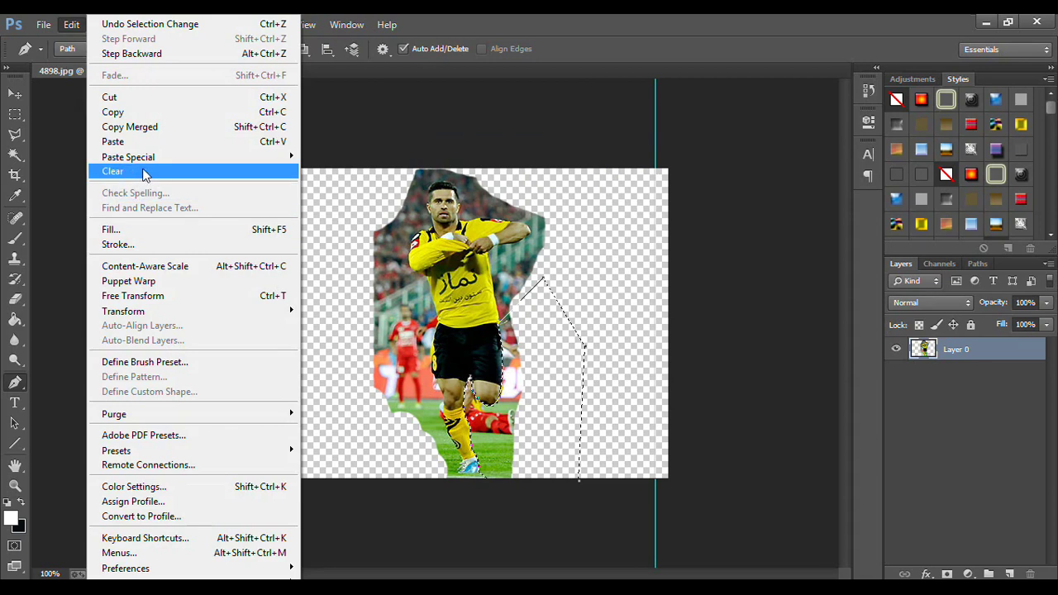
left_click(144, 174)
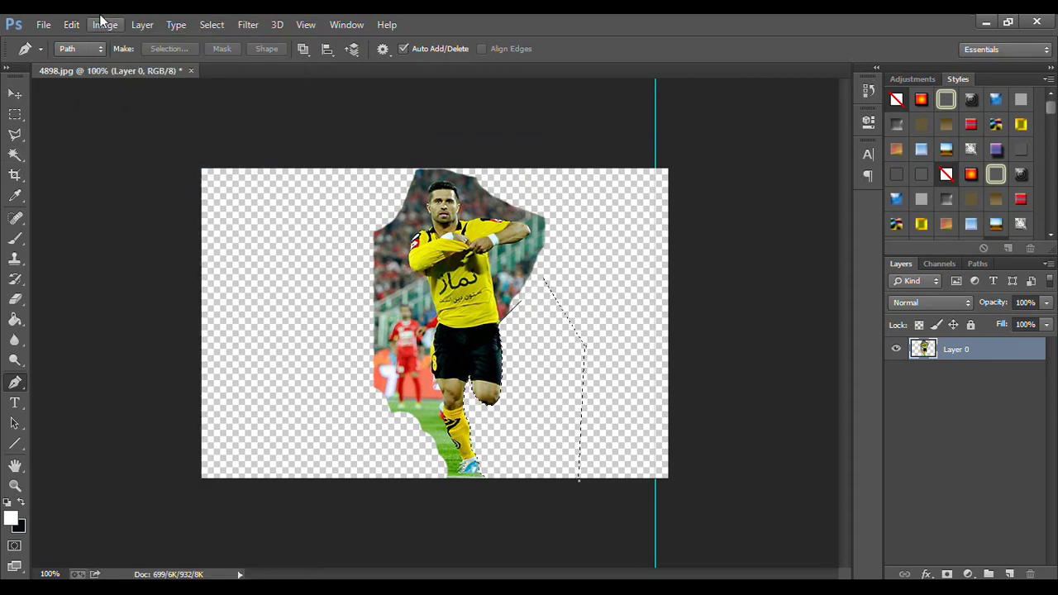
left_click(101, 19)
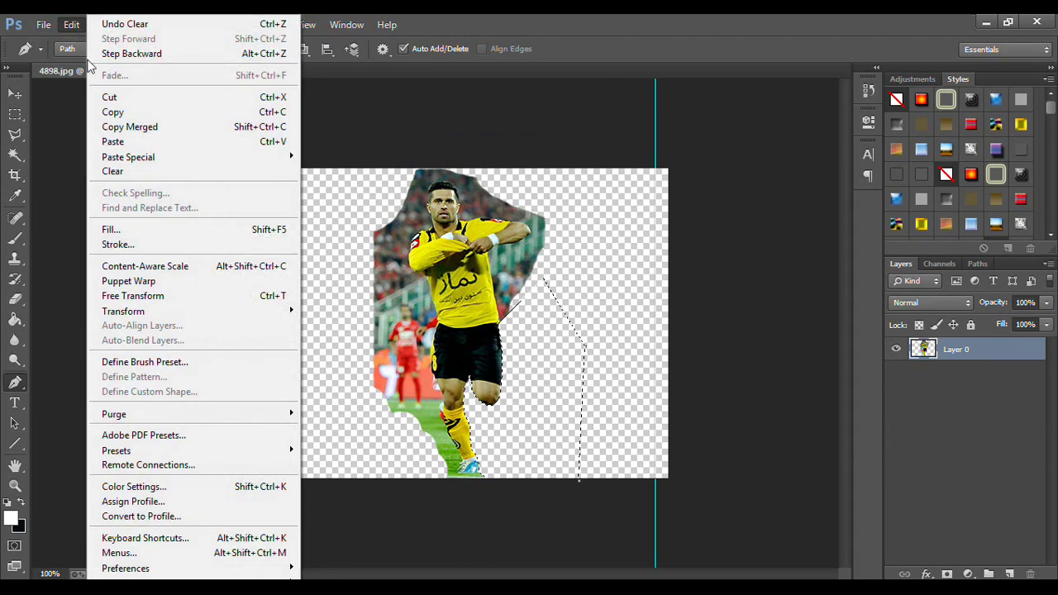
- Deselect and zoom in to check the cut-out edges
left_click(533, 324)
key("Delete")
key("ctrl+d")
key("ctrl+plus")
key("ctrl+plus")
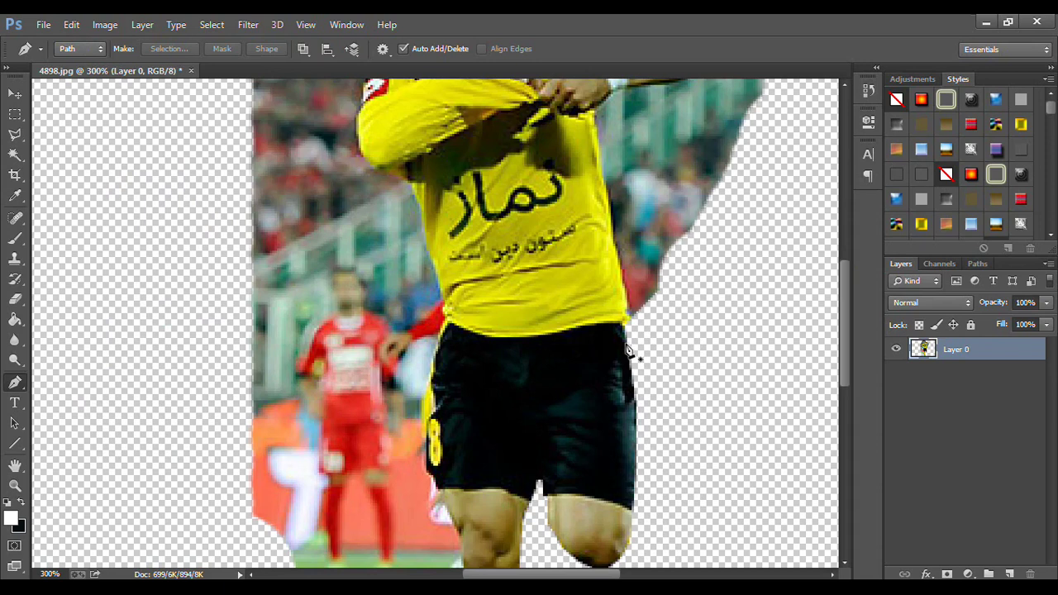
scroll(661, 380, "down", 2)
scroll(672, 401, "down", 2)
scroll(666, 441, "up", 2)
scroll(689, 406, "up", 2)
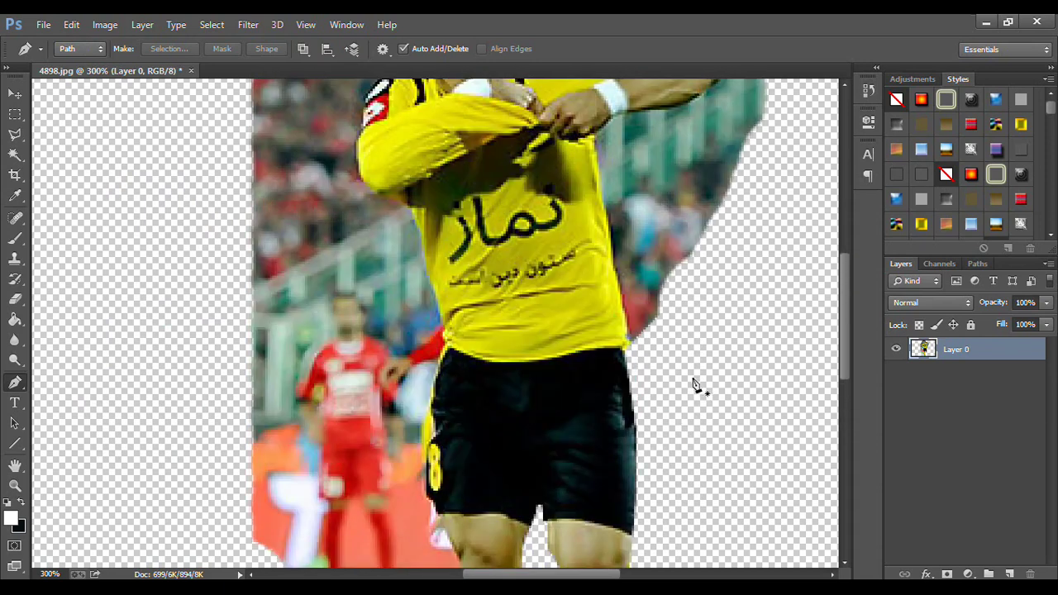
scroll(694, 385, "up", 2)
left_click_drag(607, 574, 628, 573)
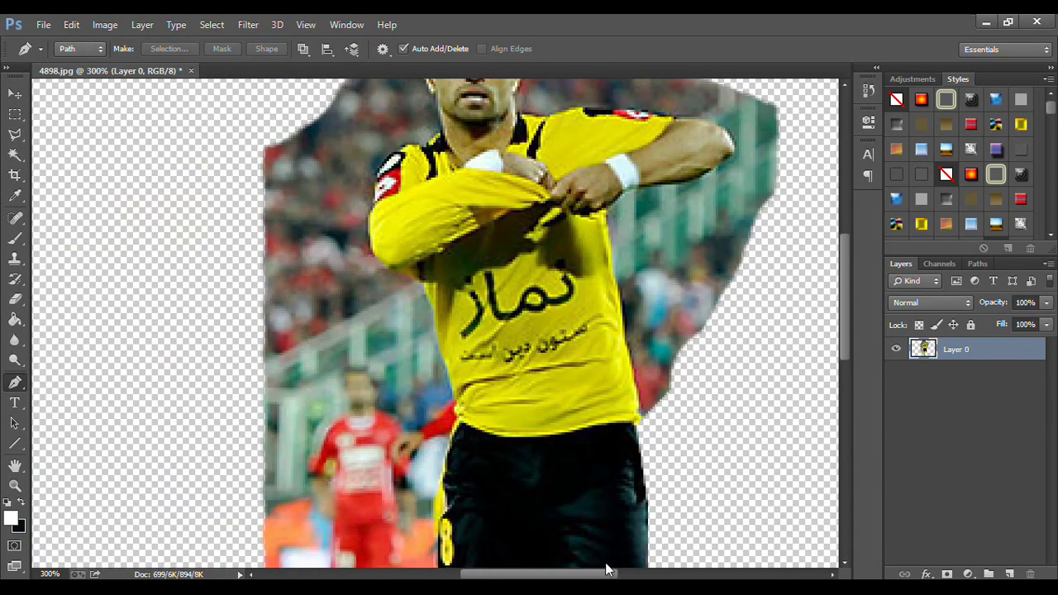
scroll(430, 420, "up", 1)
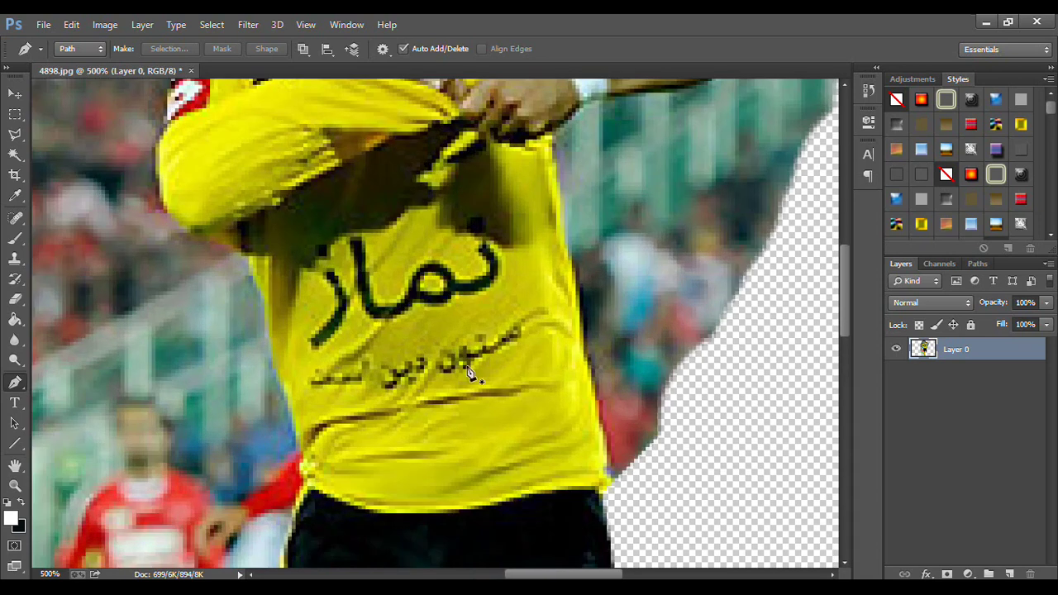
- Start a new Pen path along the shirt's right edge up to the wrist
left_click(608, 493)
left_click(604, 430)
left_click(588, 362)
left_click(561, 219)
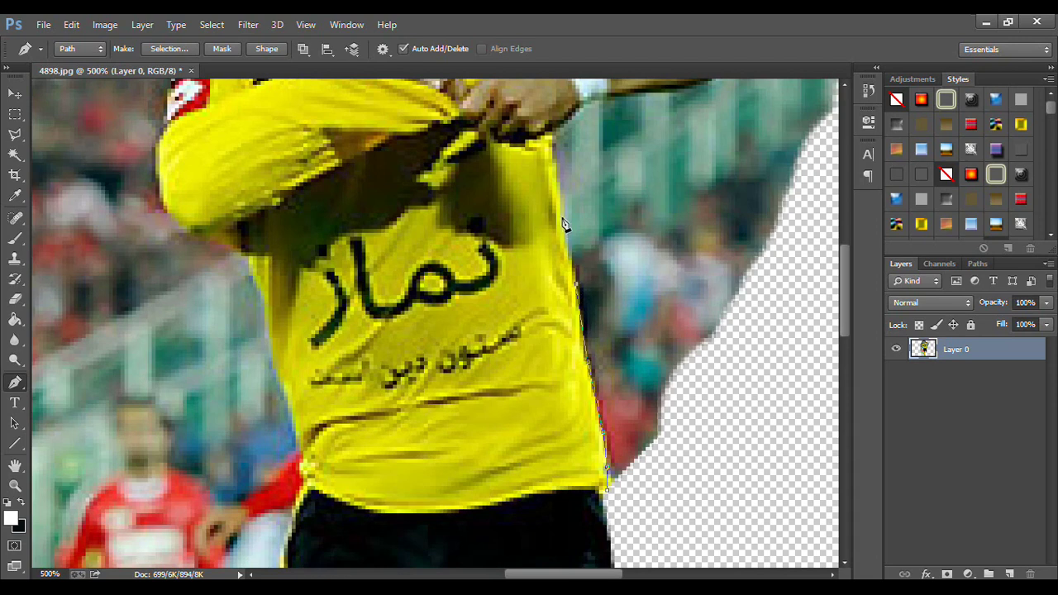
scroll(553, 231, "up", 3)
left_click(552, 224)
left_click(582, 190)
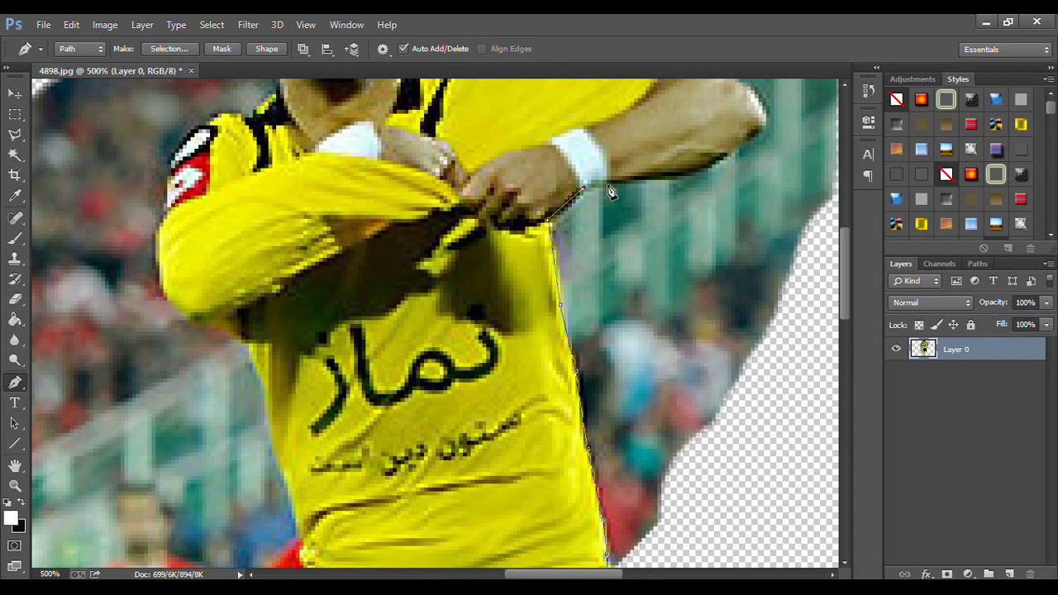
left_click(606, 186)
scroll(608, 191, "up", 3)
- Trace the path around the forearm, elbow and along the shoulder to the collar
left_click(680, 273)
left_click(739, 244)
left_click(755, 233)
left_click(760, 207)
left_click(708, 171)
left_click(597, 154)
left_click(514, 153)
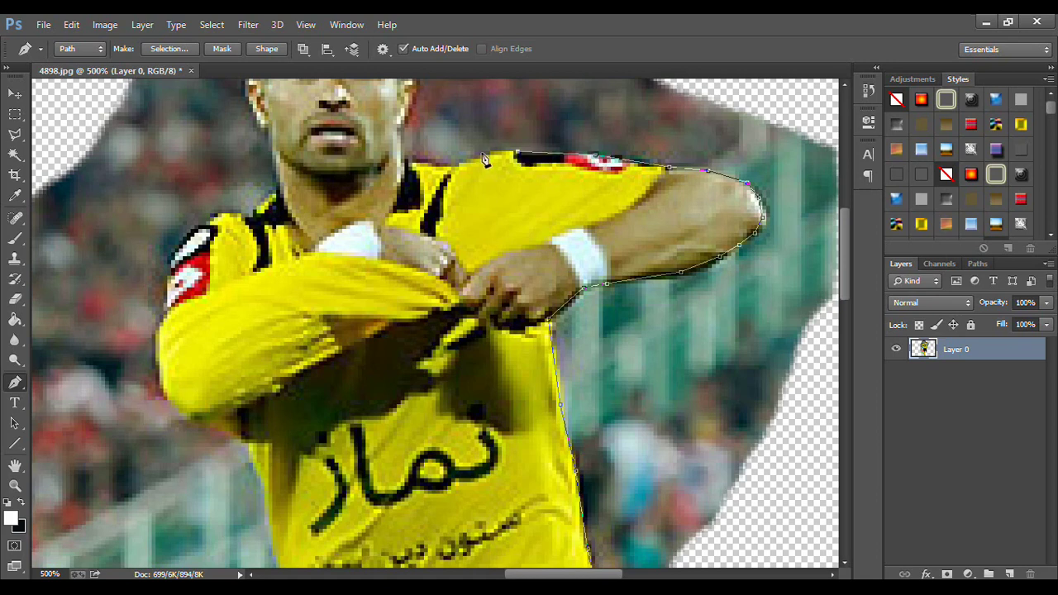
left_click(490, 152)
left_click(460, 161)
left_click(415, 164)
- Continue the path up the neck, over the head and beyond the image's top edge
scroll(402, 165, "up", 4)
scroll(394, 273, "up", 1)
left_click(399, 278)
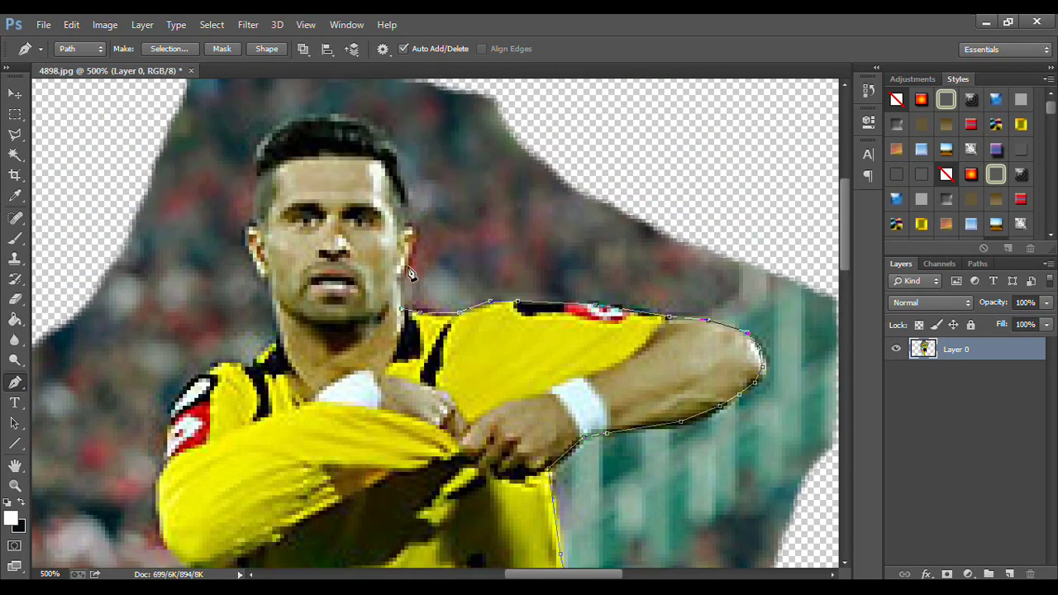
left_click(412, 261)
left_click(409, 203)
left_click(401, 165)
left_click(393, 142)
left_click(358, 113)
left_click(303, 115)
scroll(306, 124, "up", 5)
left_click(197, 204)
left_click(199, 140)
left_click(311, 98)
- Zoom out and close the path around the background on the player's right
key("ctrl+minus")
key("ctrl+minus")
key("ctrl+minus")
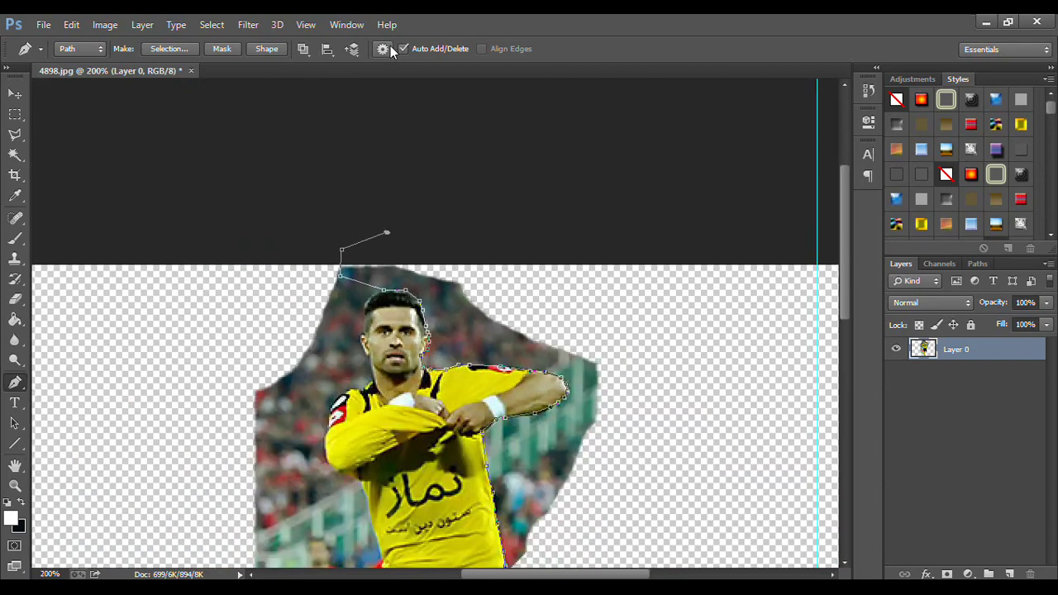
key("ctrl+minus")
left_click(621, 142)
left_click(646, 321)
left_click(529, 376)
left_click(499, 322)
- Convert the finished path into a selection with no feathering
right_click(543, 307)
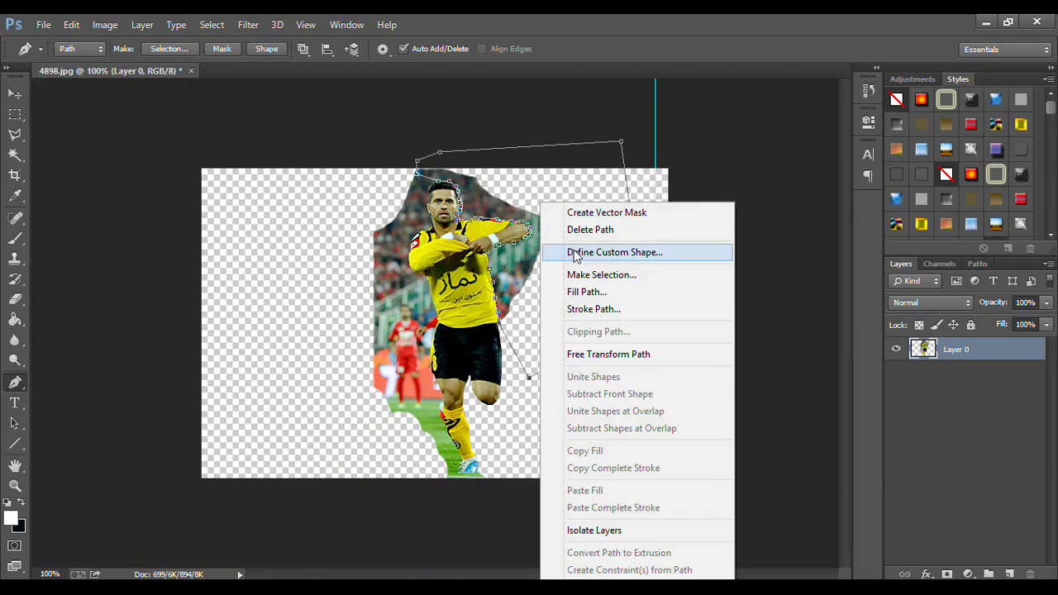
left_click(622, 279)
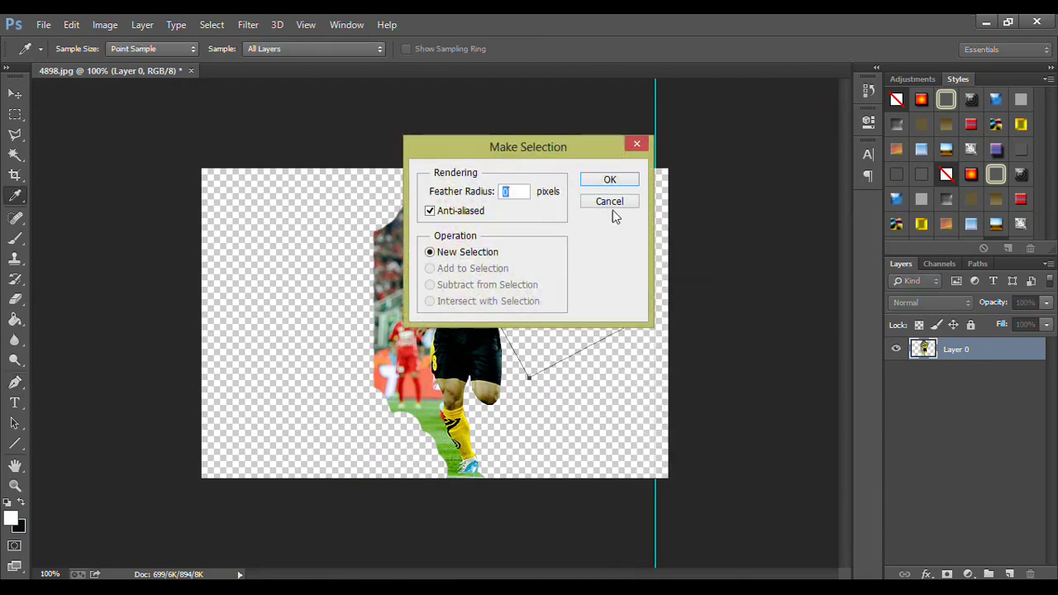
left_click(612, 179)
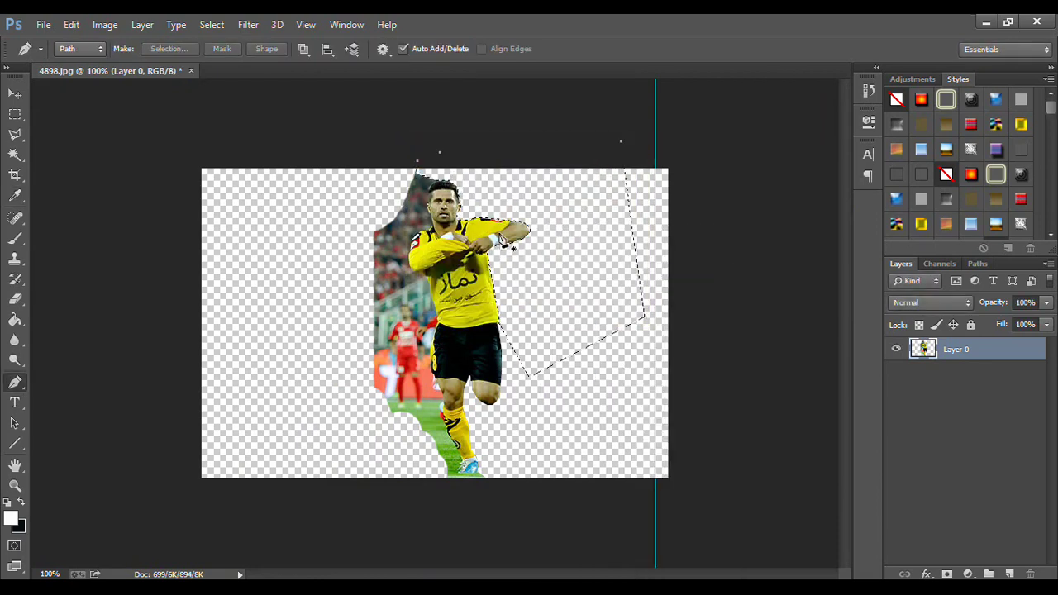
key("ctrl+plus")
key("ctrl+plus")
key("ctrl+plus")
- Start a pen path at the player's ear and trace it over the top of his head
scroll(475, 183, "up", 2)
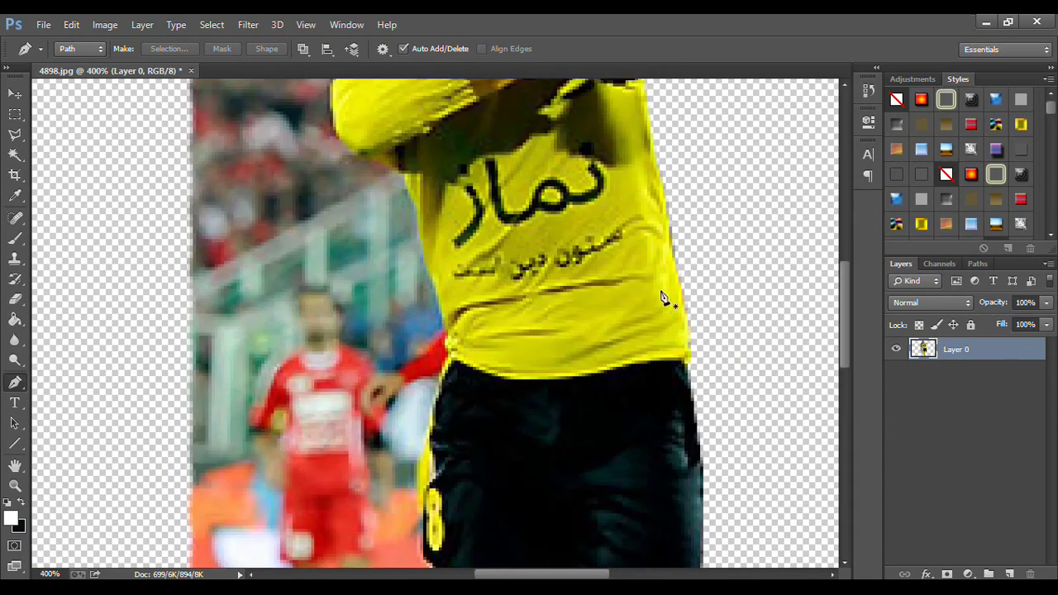
scroll(512, 206, "up", 3)
scroll(562, 231, "up", 3)
scroll(594, 255, "up", 2)
scroll(593, 255, "up", 1)
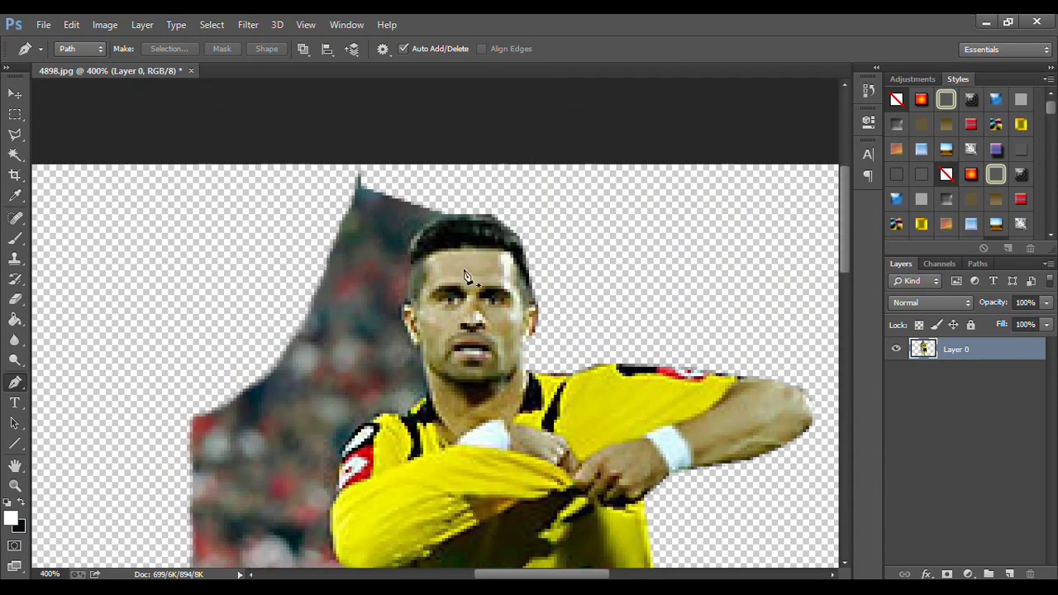
left_click(409, 304)
left_click(418, 238)
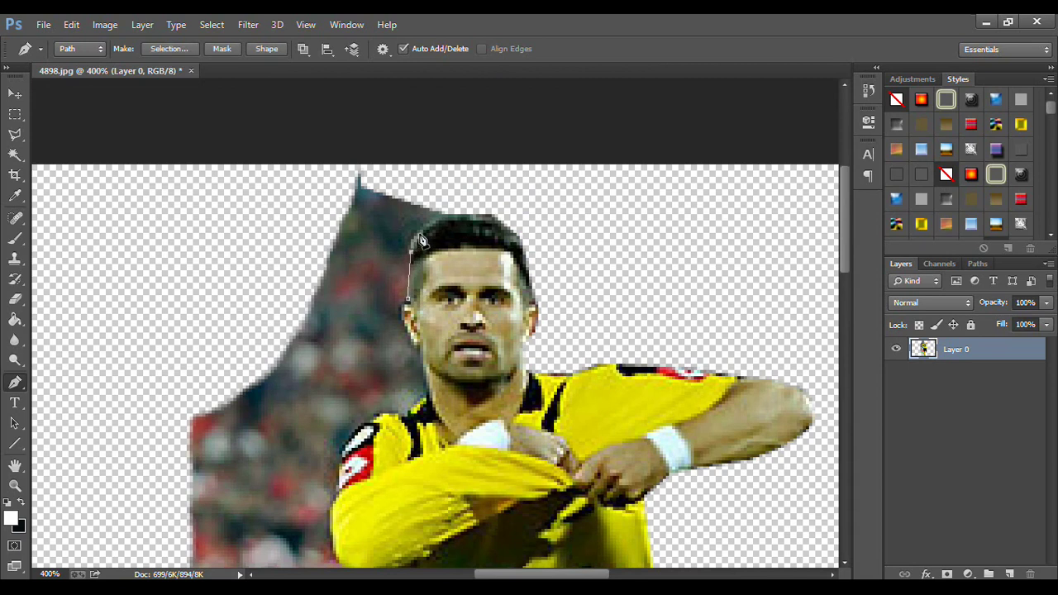
left_click(418, 234)
left_click(437, 221)
left_click(436, 180)
- Carry the path around the left crowd strip and close it back at the ear
left_click(379, 136)
left_click(299, 161)
left_click(227, 196)
left_click(199, 261)
left_click(214, 282)
left_click(295, 316)
left_click(407, 299)
- Turn the closed path into a selection and delete the enclosed crowd
right_click(375, 281)
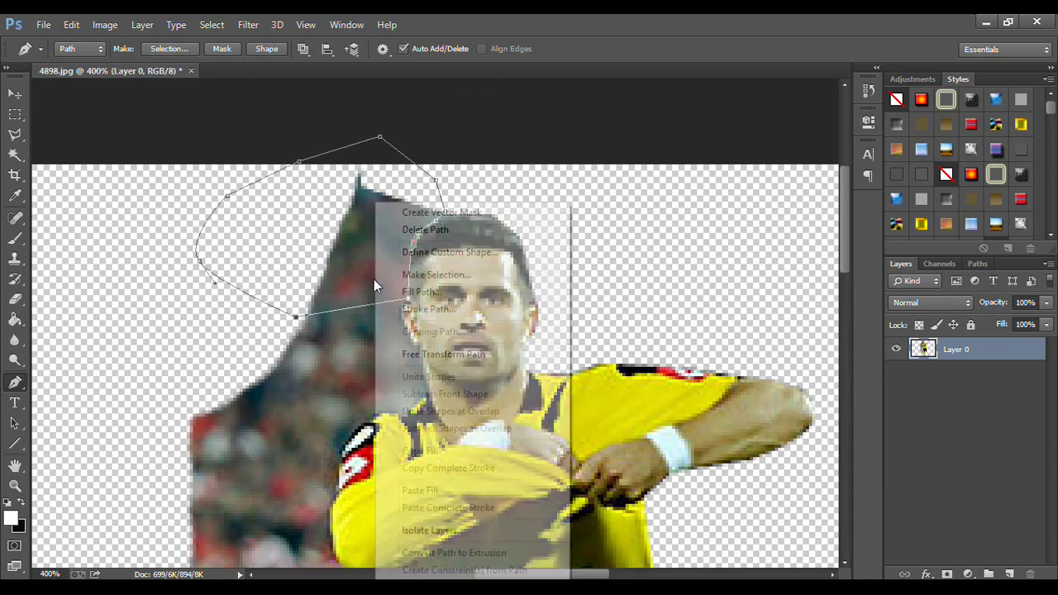
left_click(407, 274)
key("Return")
key("Delete")
- Deselect, then start a new pen path at the boot and trace up the heel and leg
key("ctrl+d")
scroll(408, 328, "down", 5)
scroll(412, 388, "down", 5)
scroll(415, 446, "down", 5)
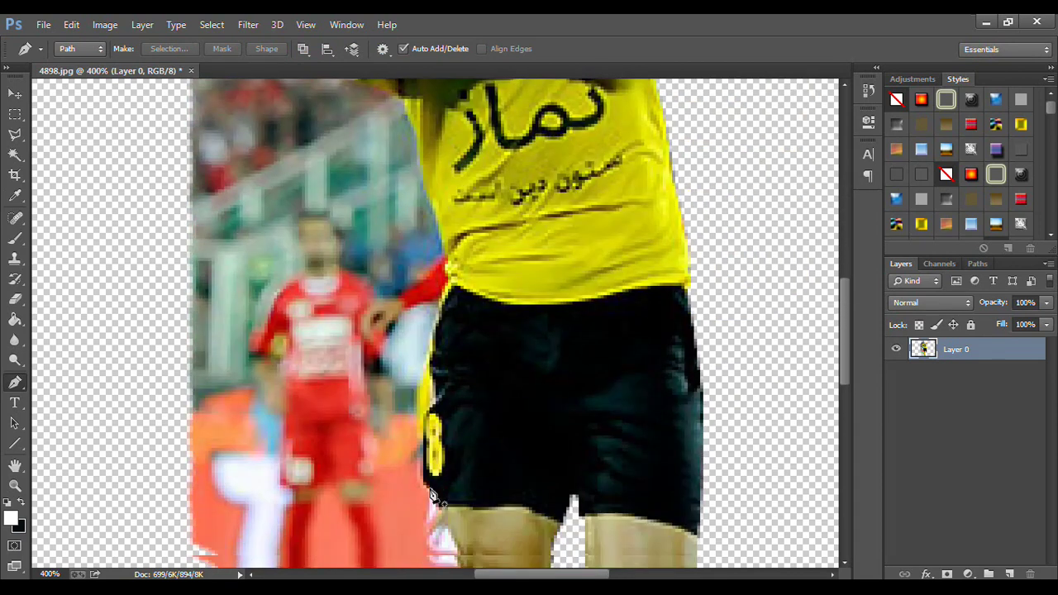
scroll(420, 507, "down", 5)
scroll(429, 508, "down", 5)
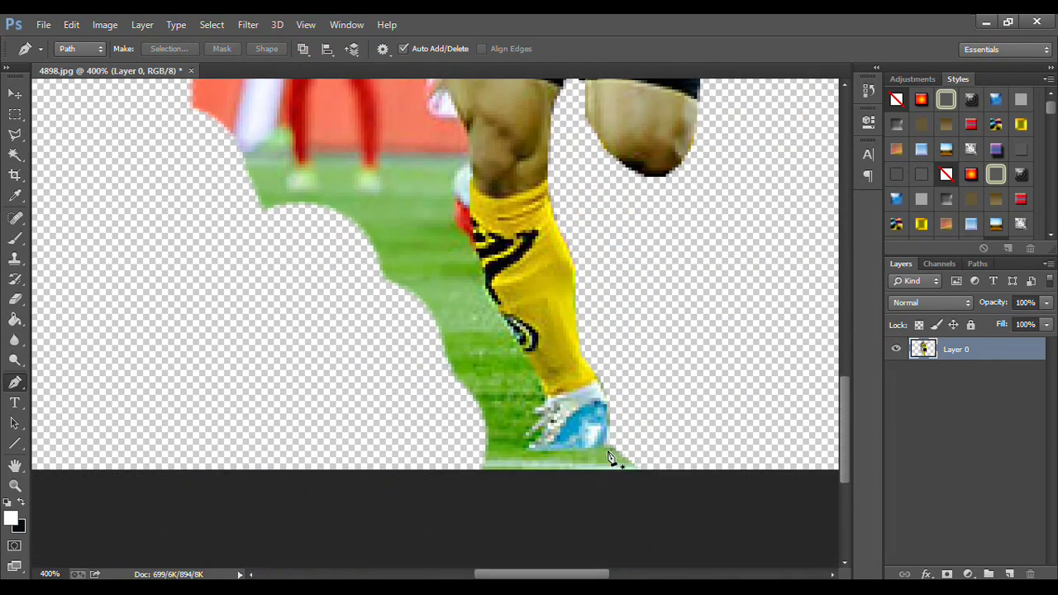
left_click(535, 453)
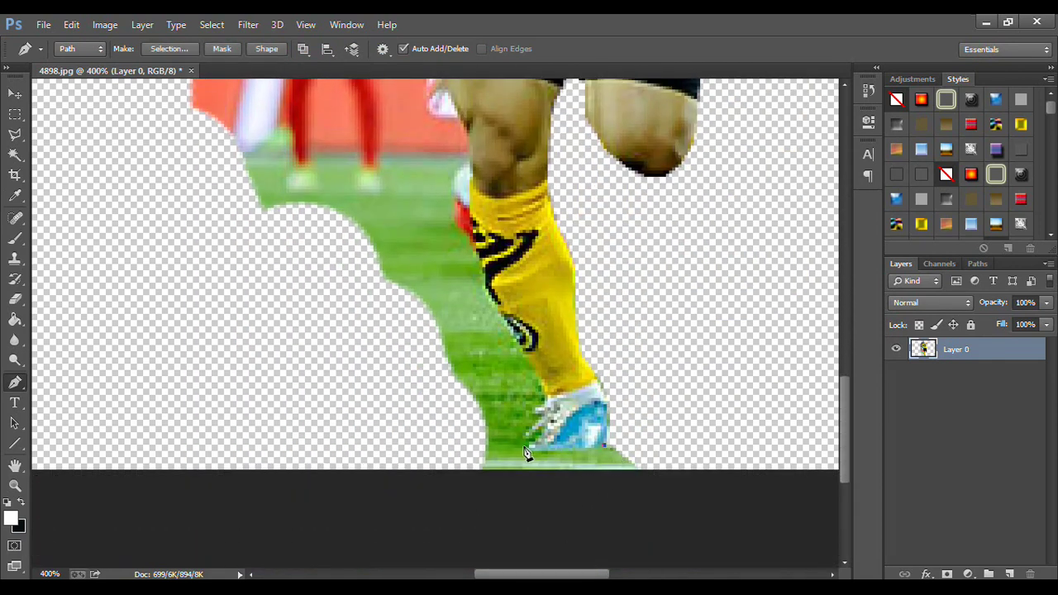
left_click(526, 447)
left_click(542, 383)
left_click(485, 289)
- Continue the path up the thigh and side of the shorts to the shirt's lower edge
scroll(467, 223, "up", 1)
scroll(466, 223, "up", 2)
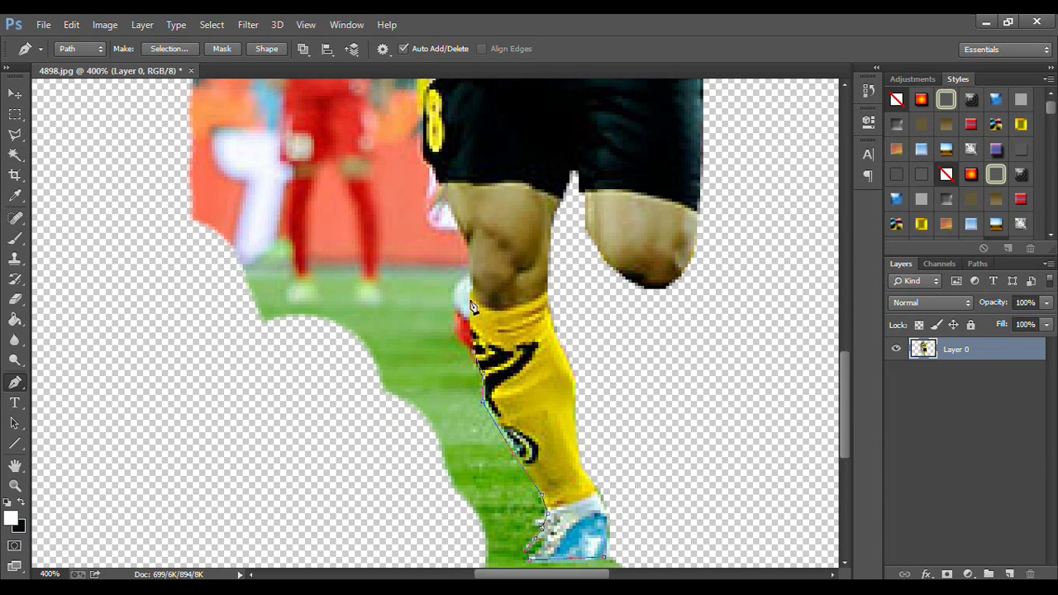
scroll(472, 314, "up", 2)
scroll(473, 347, "up", 1)
left_click(469, 338)
left_click(449, 301)
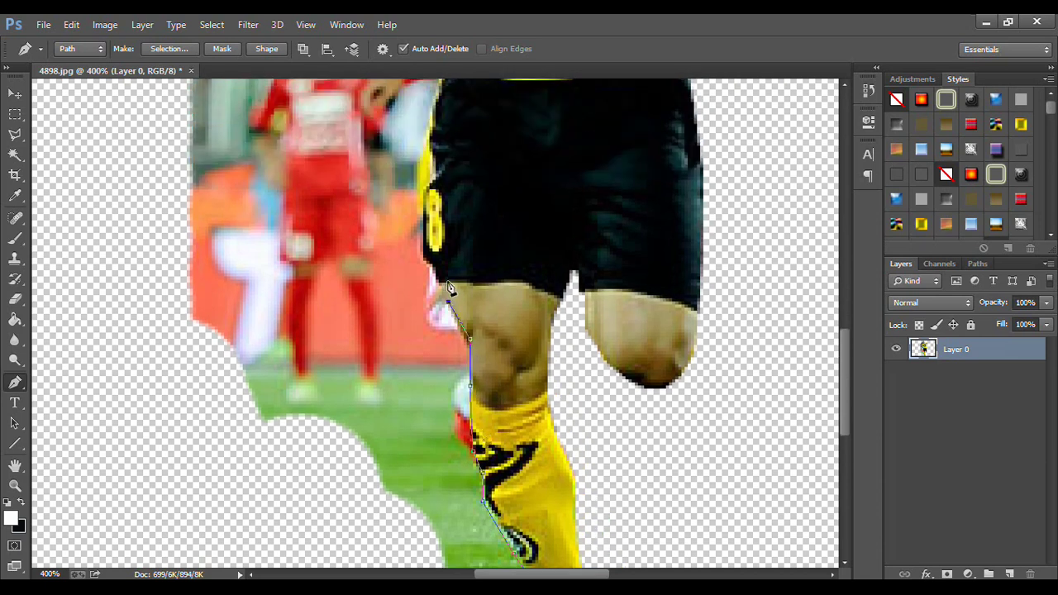
left_click(438, 281)
left_click(424, 259)
scroll(423, 298, "up", 3)
left_click(427, 279)
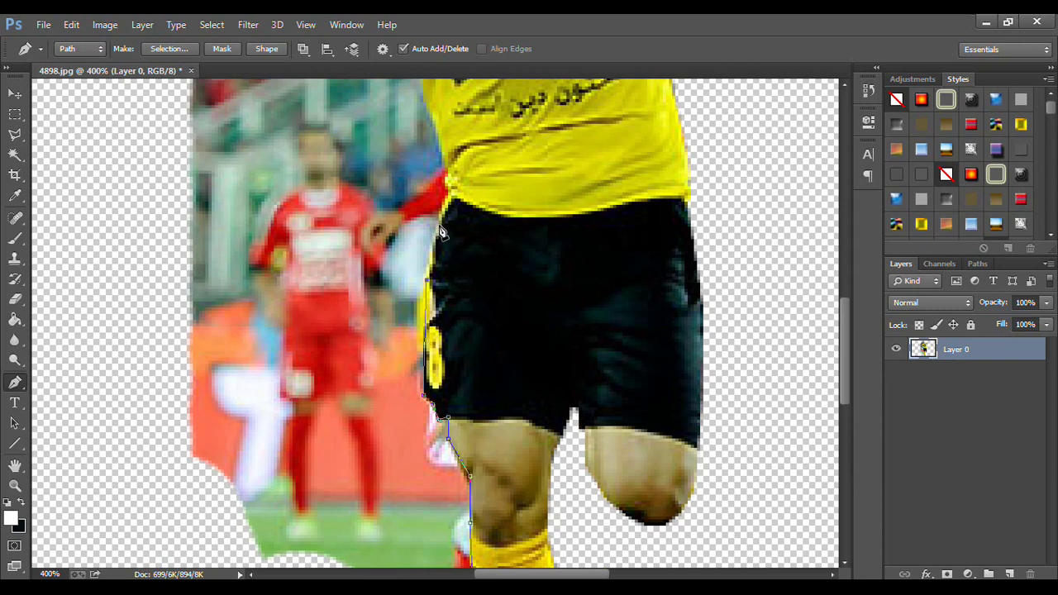
left_click(447, 203)
scroll(446, 215, "up", 3)
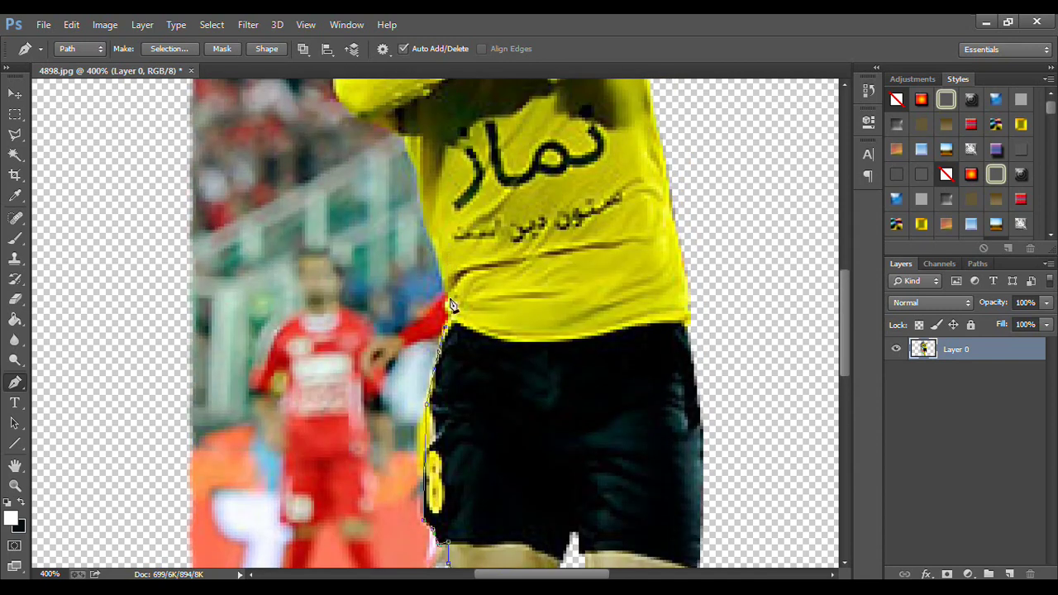
left_click(431, 248)
left_click(422, 201)
- Trace the shirt side, sleeve, shoulder and neck up to the head, then zoom out
scroll(421, 201, "up", 2)
scroll(422, 200, "up", 2)
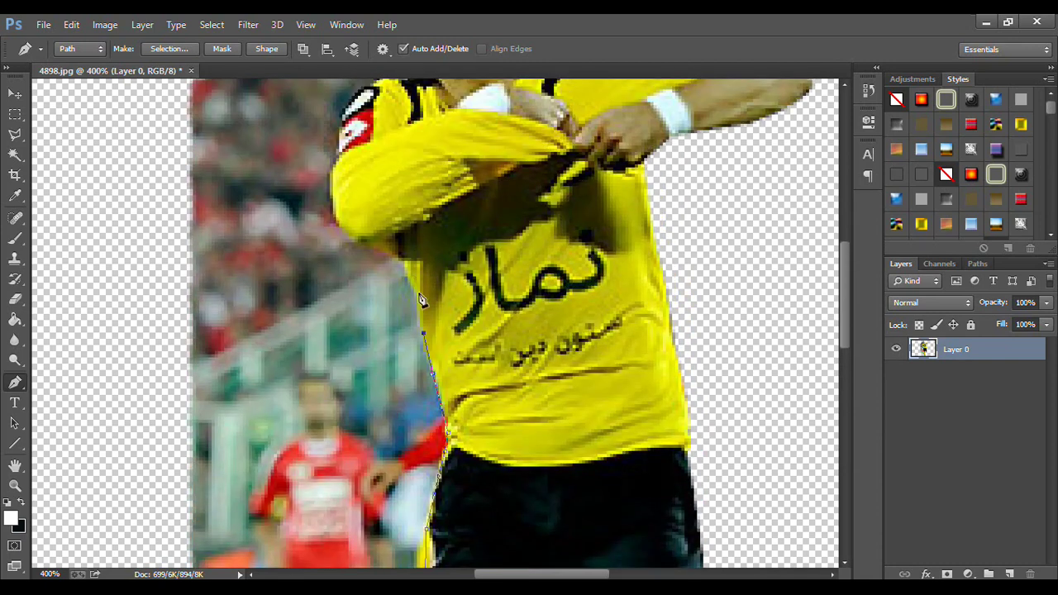
left_click(414, 285)
left_click_drag(398, 261, 363, 255)
left_click(355, 242)
mouse_move(330, 173)
left_mouse_down()
mouse_move(345, 165)
mouse_move(339, 301)
left_mouse_up()
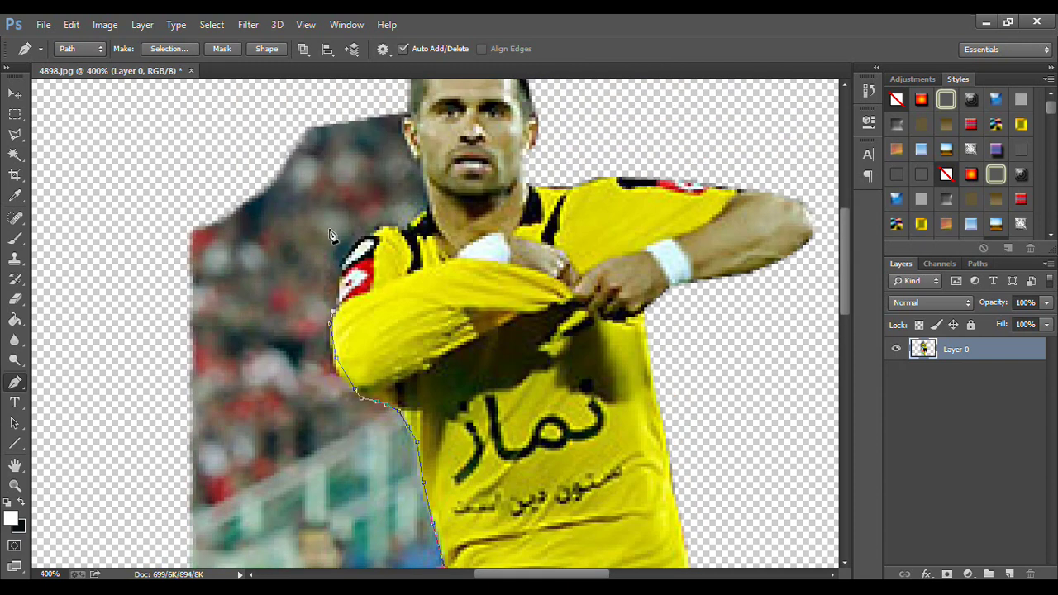
left_click(341, 264)
left_click_drag(386, 225, 400, 237)
left_click(412, 219)
left_click(427, 201)
left_click(409, 142)
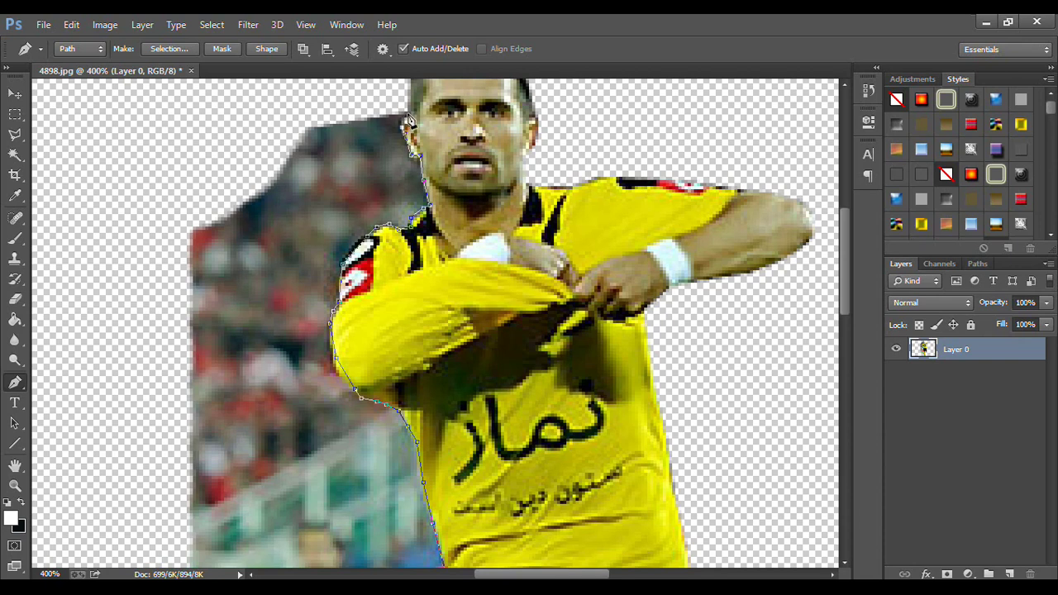
left_click(399, 93)
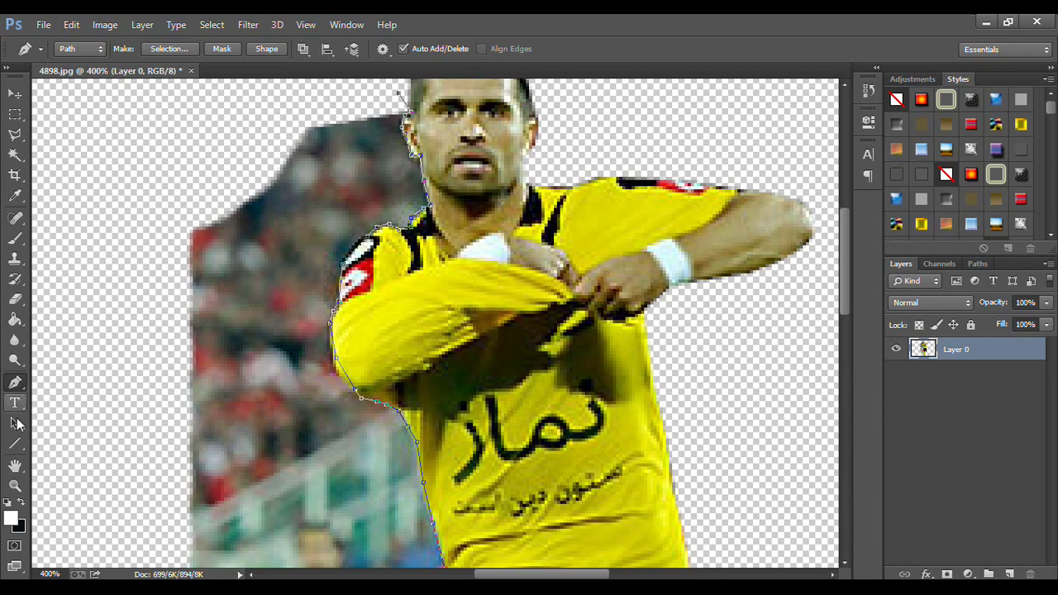
key("ctrl+minus")
key("ctrl+minus")
key("ctrl+minus")
key("ctrl+minus")
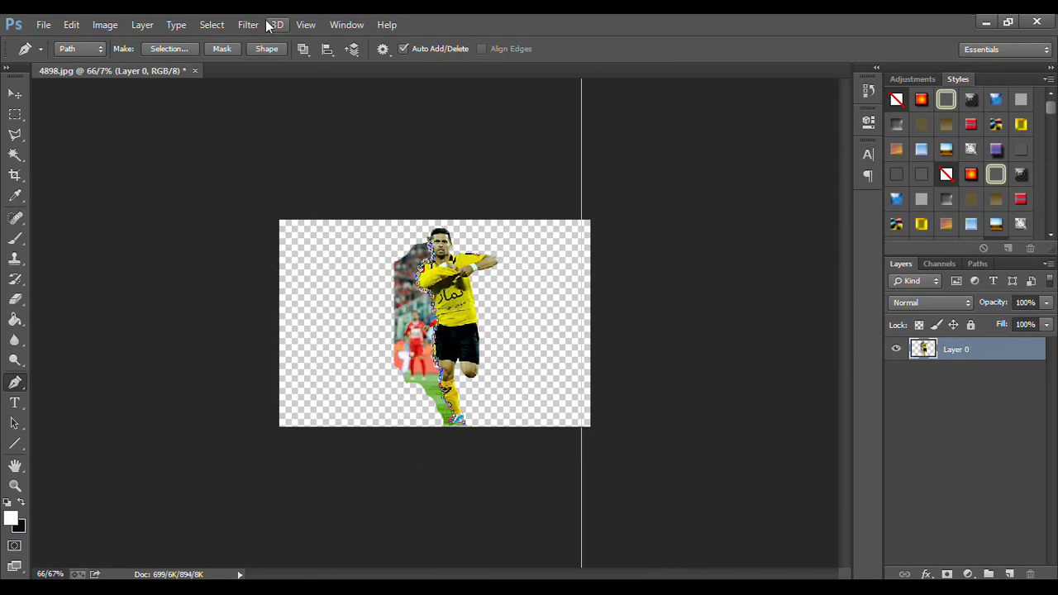
- Extend the path around the left background and below the image, closing it at the boot
key("ctrl+plus")
left_click(299, 196)
left_click(314, 337)
left_click(331, 494)
left_click(394, 518)
left_click(471, 524)
left_click_drag(546, 483, 537, 460)
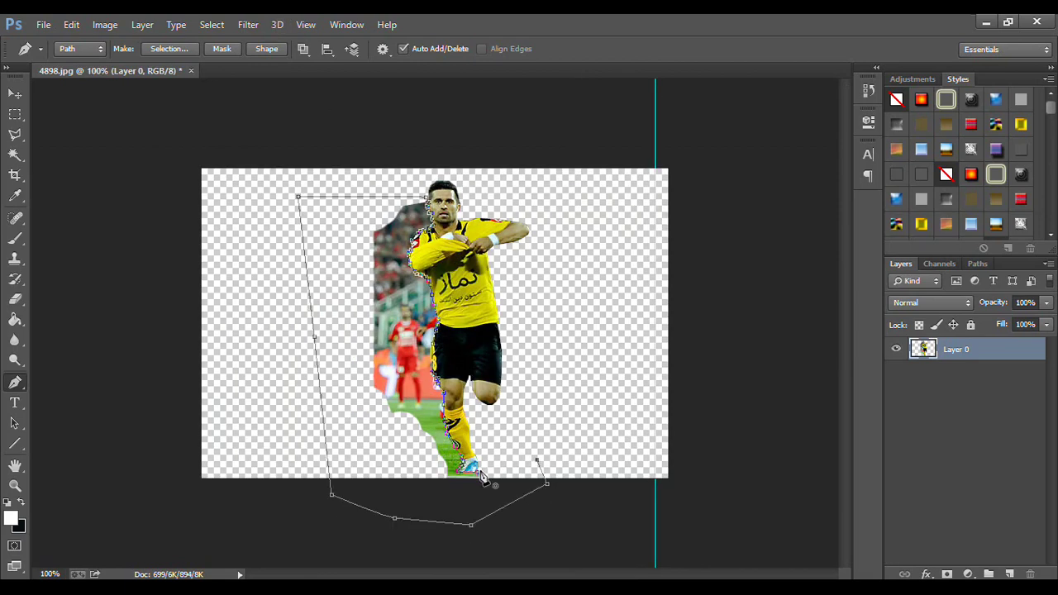
- Convert the path to a selection, clear the enclosed background, and deselect
right_click(474, 487)
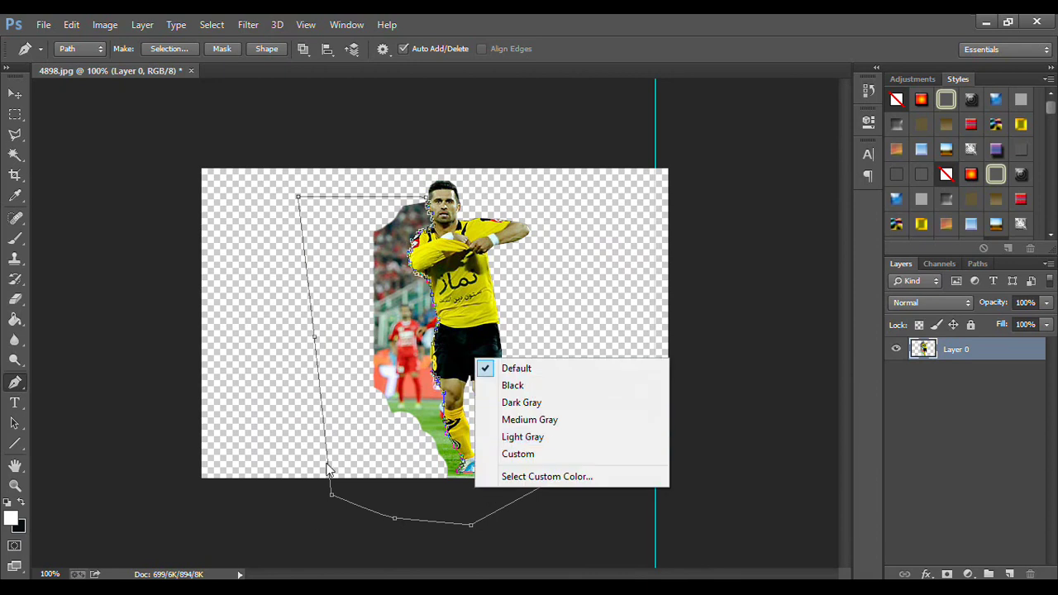
right_click(372, 364)
left_click(485, 279)
key("Return")
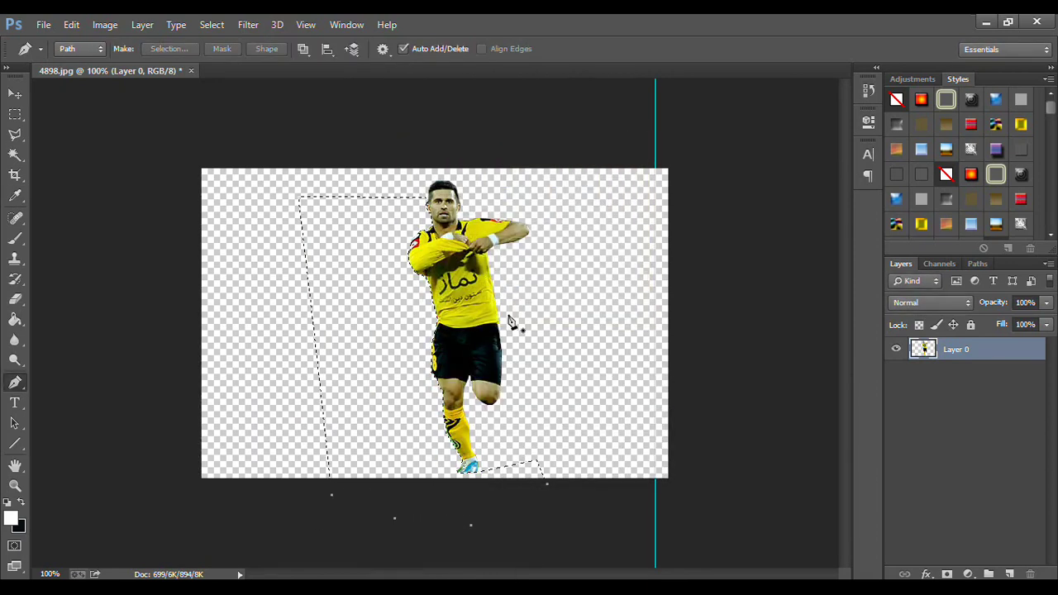
key("ctrl+d")
left_click(12, 89)
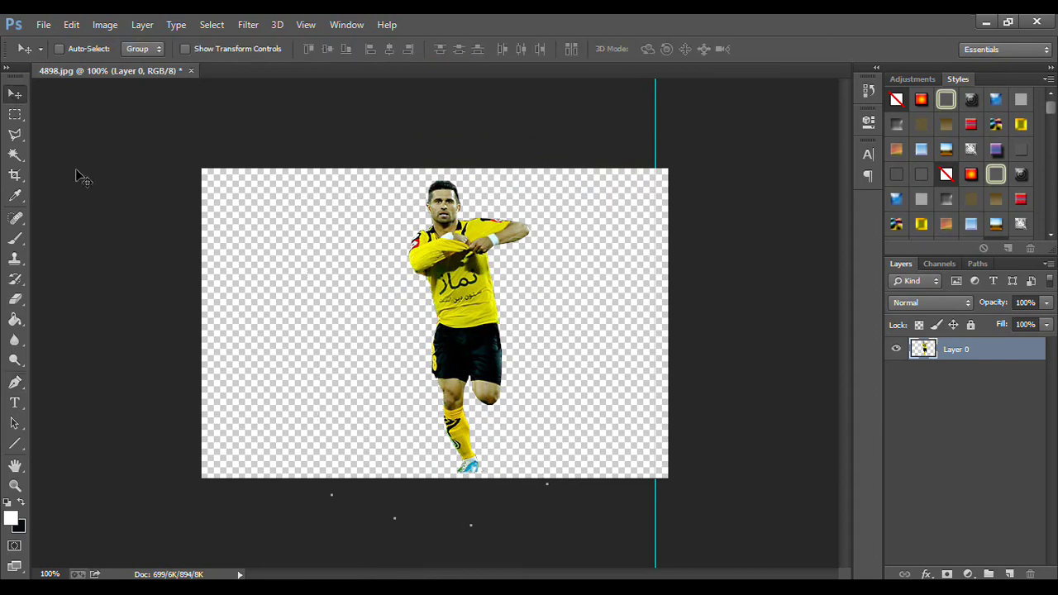
- Crop the canvas in from both sides to the player's edges and commit the crop
left_click(15, 175)
left_click_drag(206, 328, 297, 324)
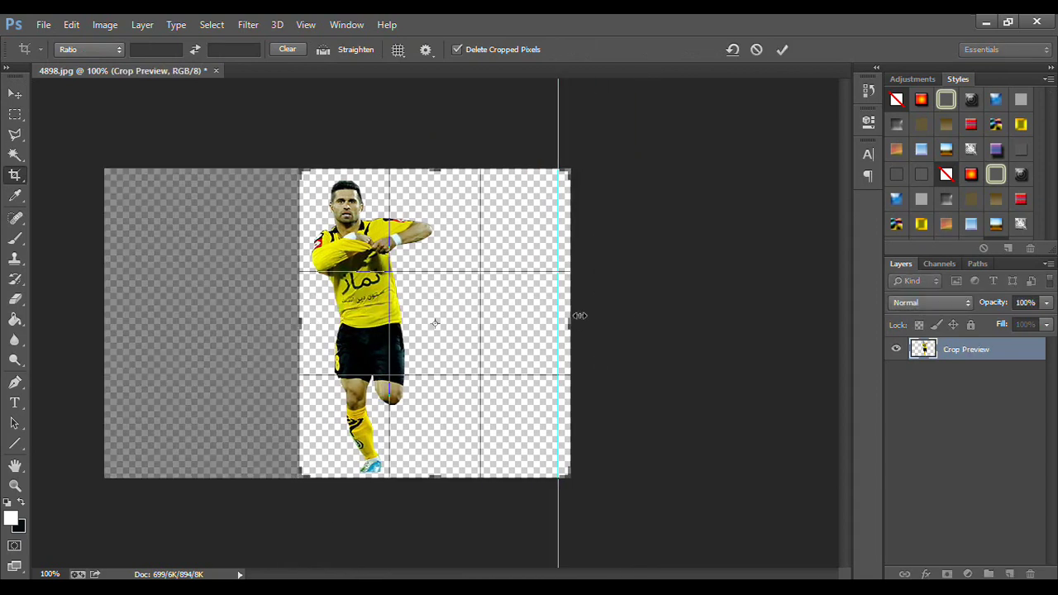
left_click_drag(581, 316, 513, 325)
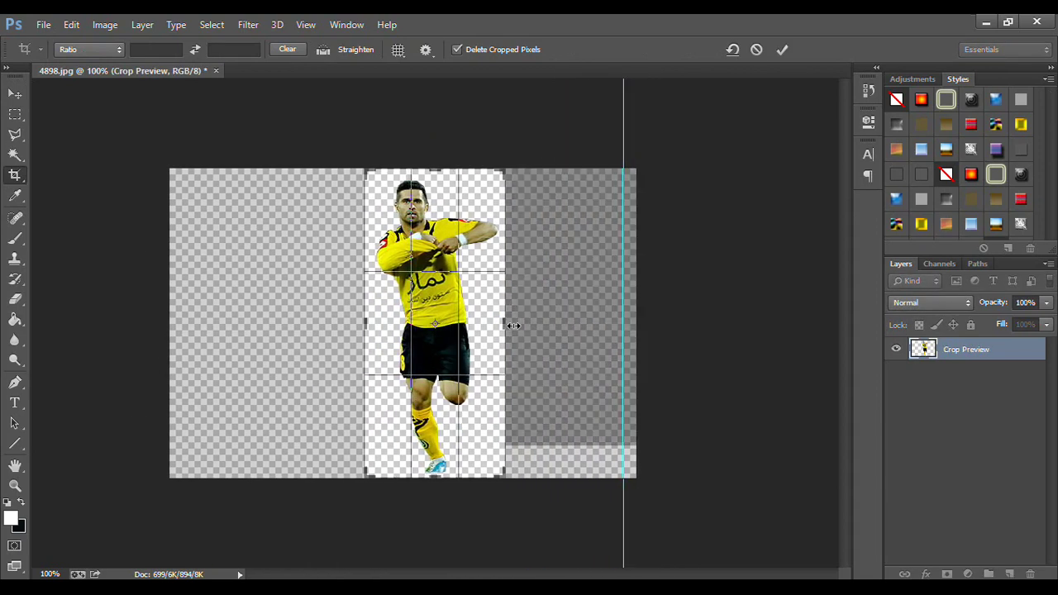
key("Return")
left_click(15, 95)
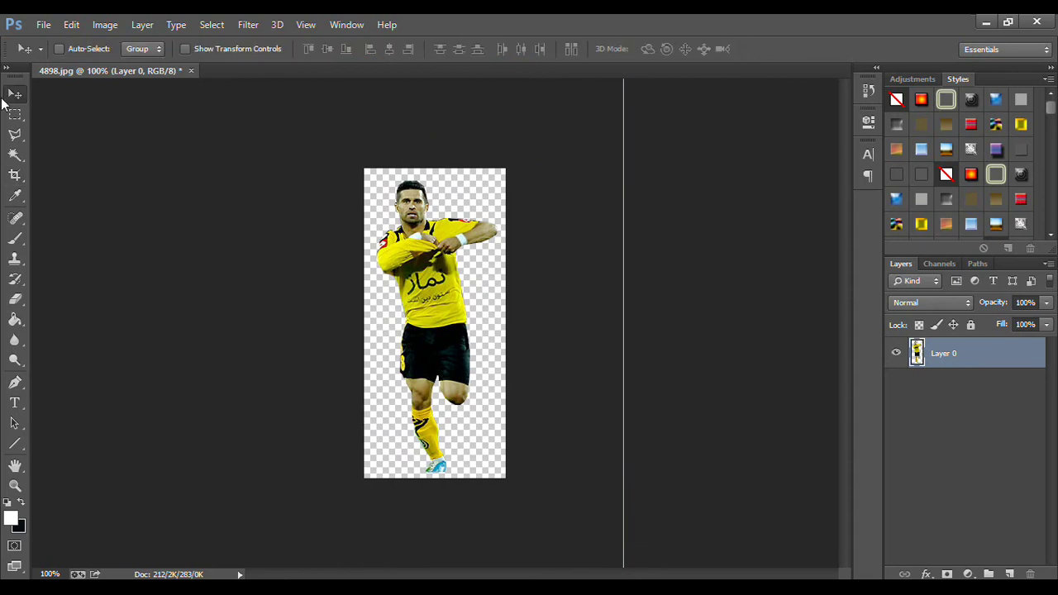
left_click(252, 25)
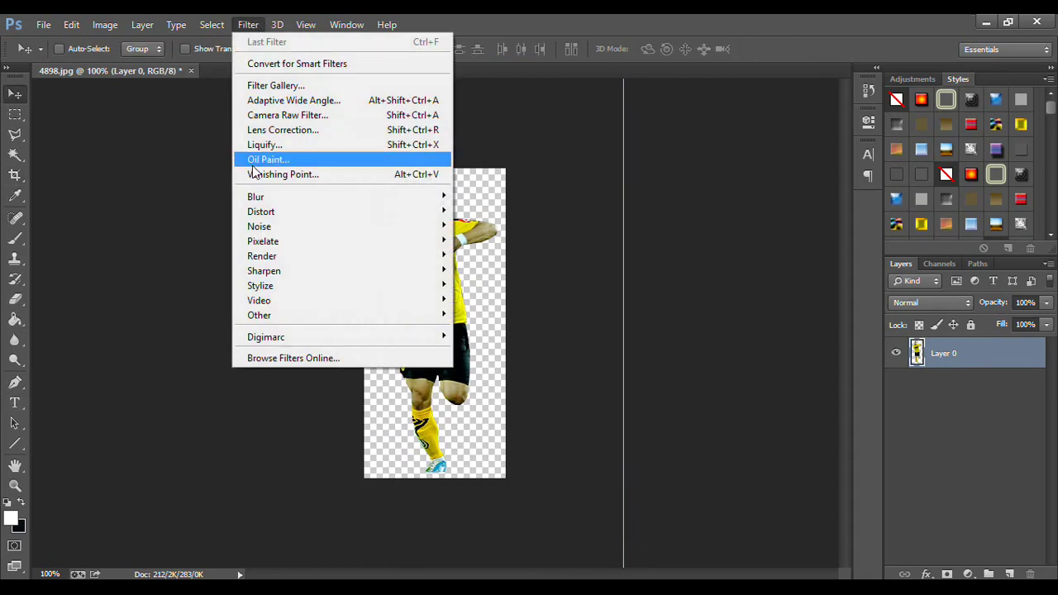
mouse_move(338, 197)
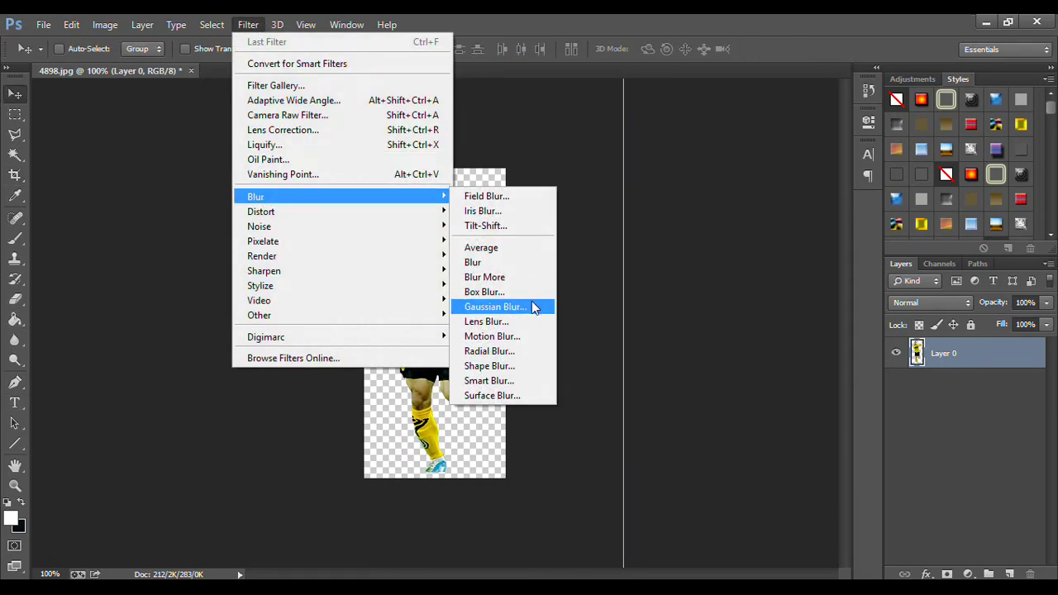
- Apply a Gaussian Blur with a radius of 0.3 pixels to the player layer
left_click(532, 304)
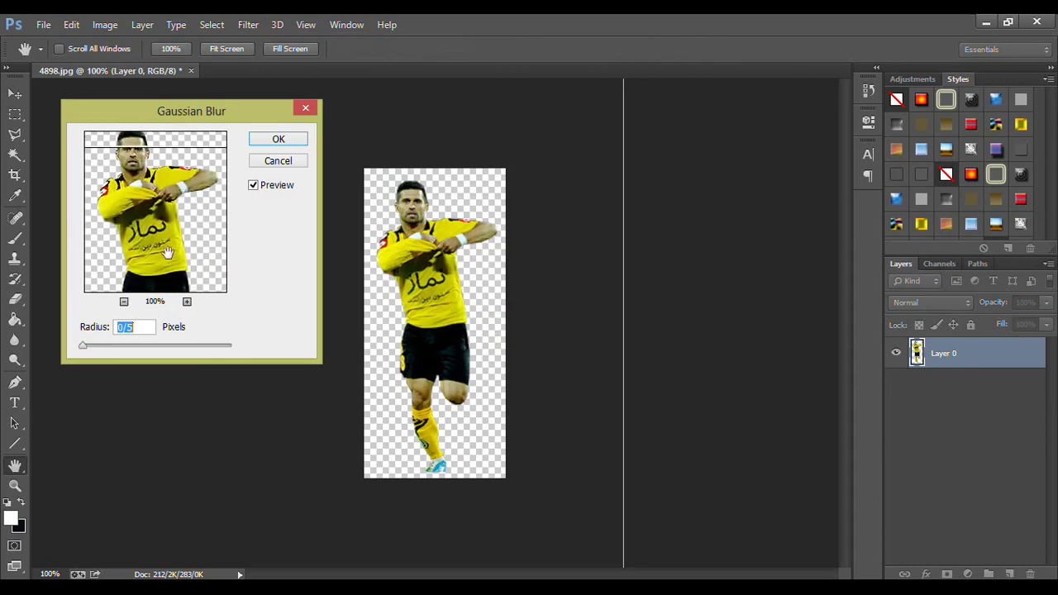
scroll(423, 246, "up", 2)
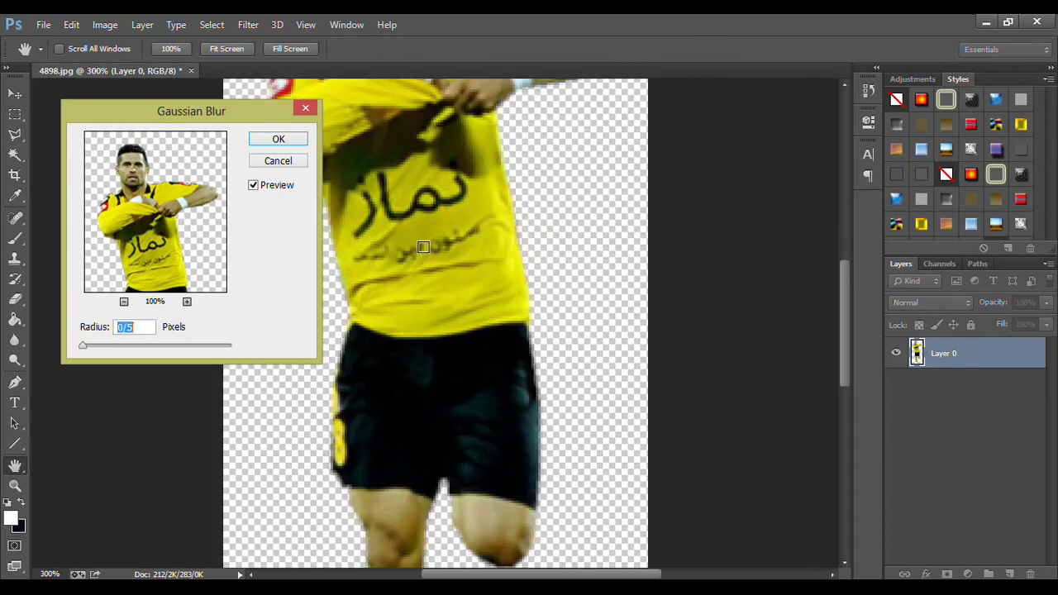
key("Up")
key("Up")
key("Up")
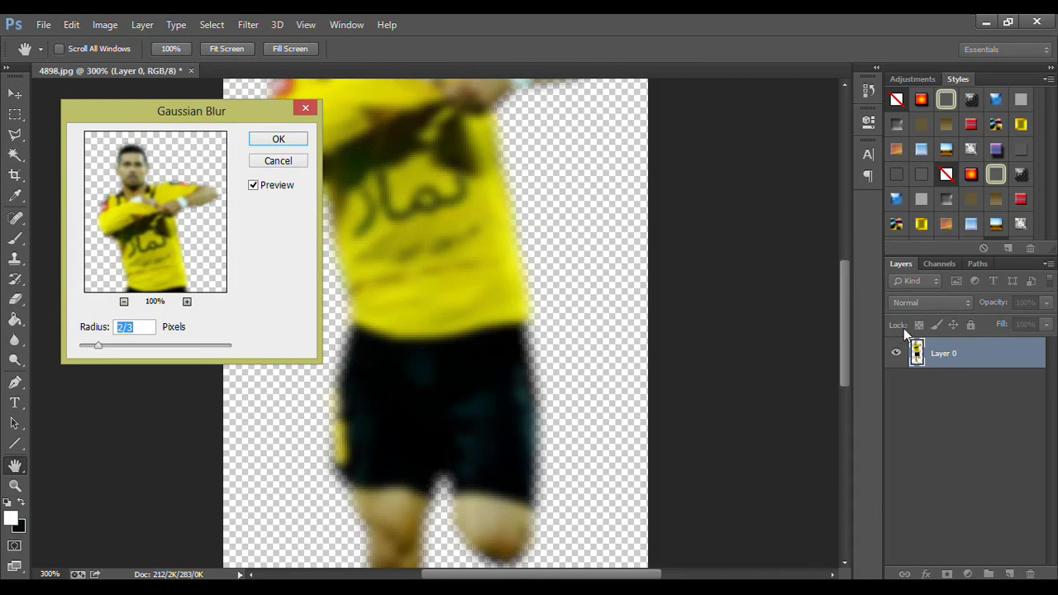
left_click_drag(844, 316, 841, 221)
key("Down")
key("Down")
key("Down")
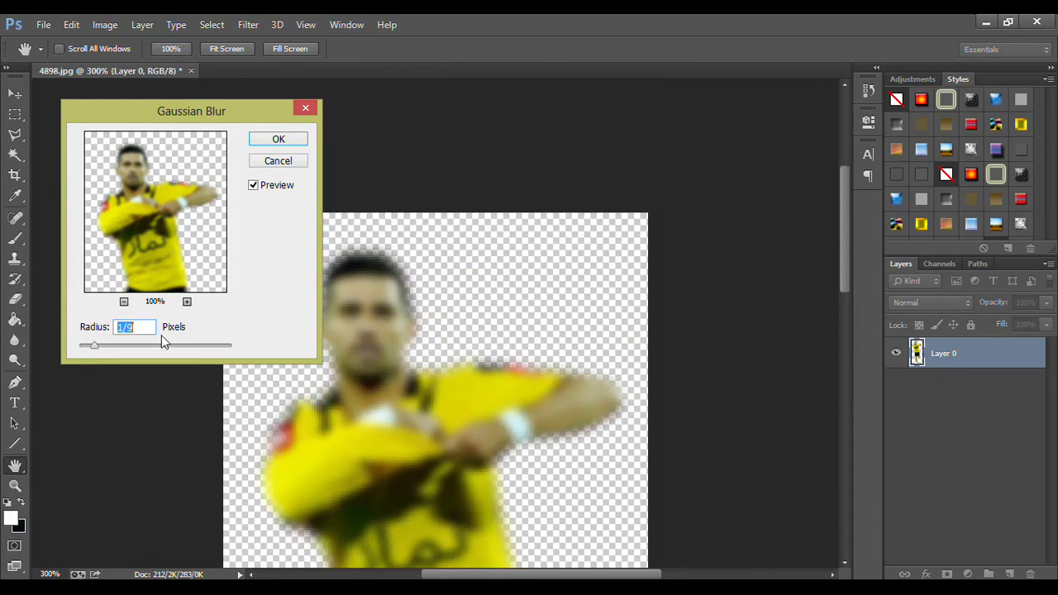
key("Down")
key("Down")
key("Down")
key("Down")
key("Down")
key("Down")
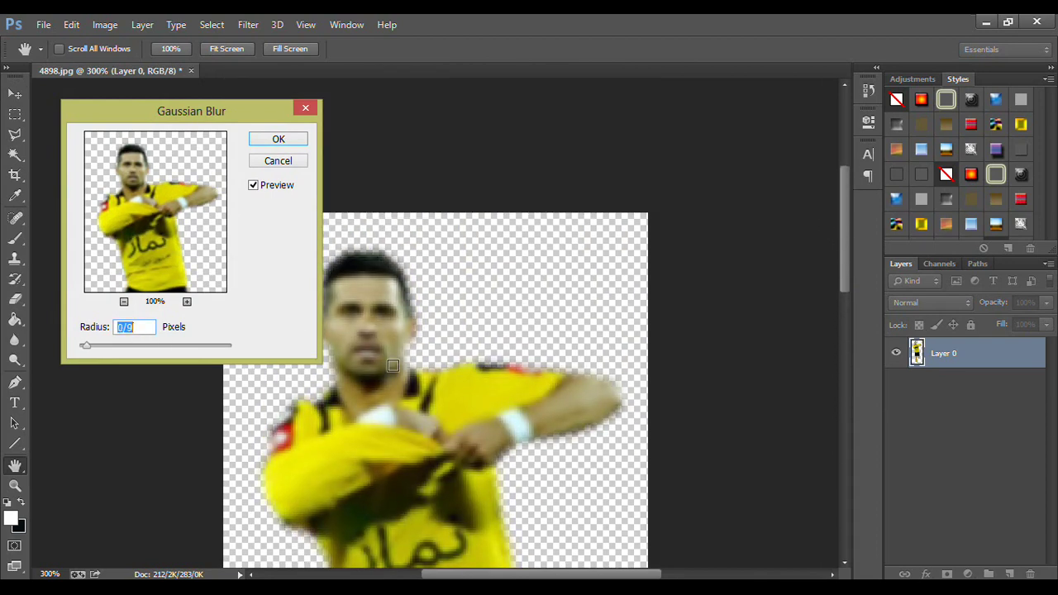
key("Down")
key("Down")
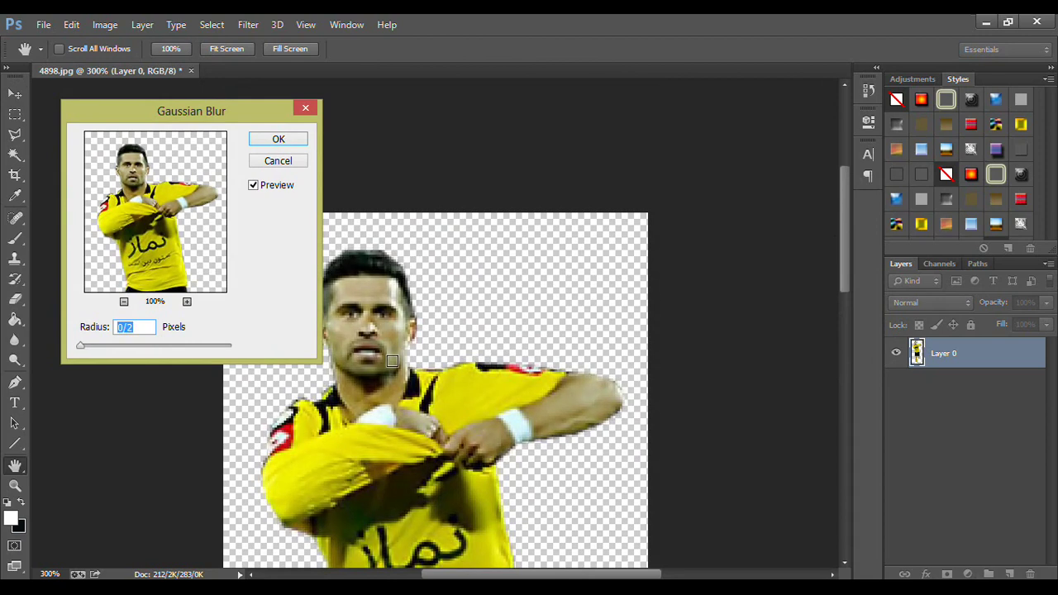
type("0.3")
left_click(279, 139)
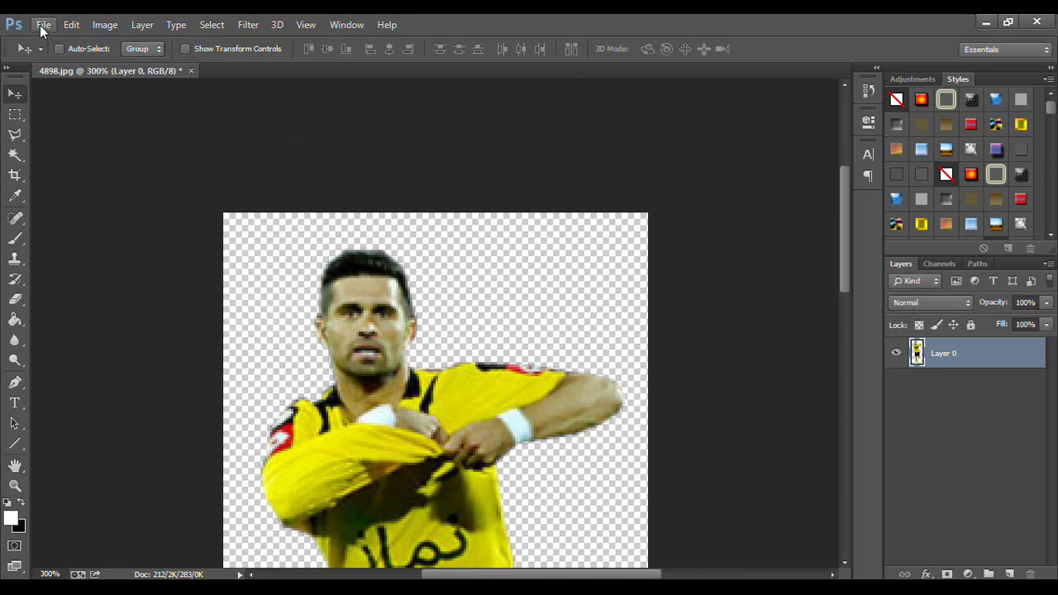
- Start a Save As to the Desktop with PNG as the file format
left_click(43, 25)
left_click(85, 213)
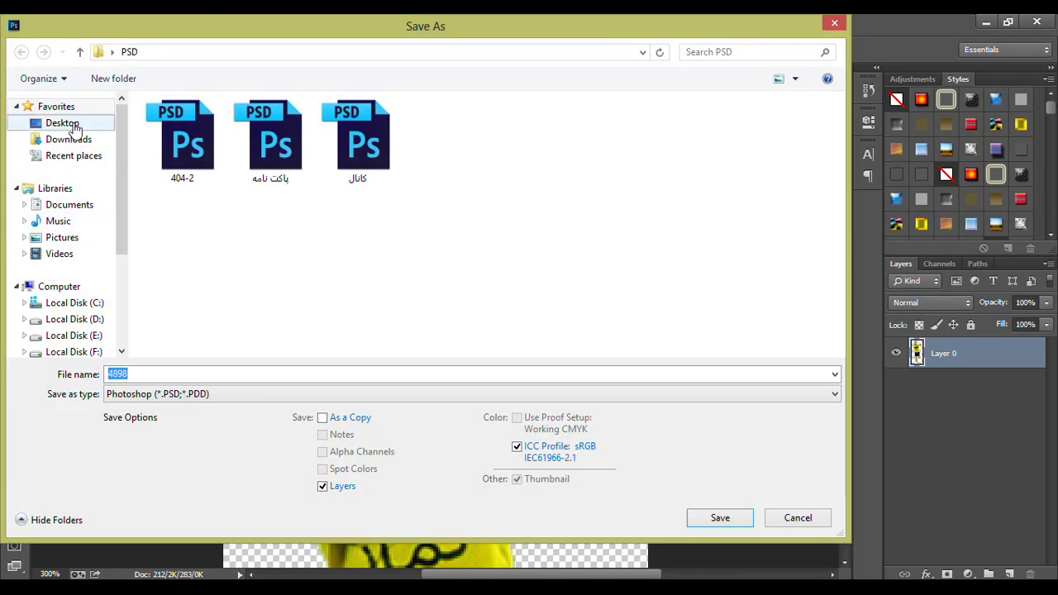
left_click(73, 125)
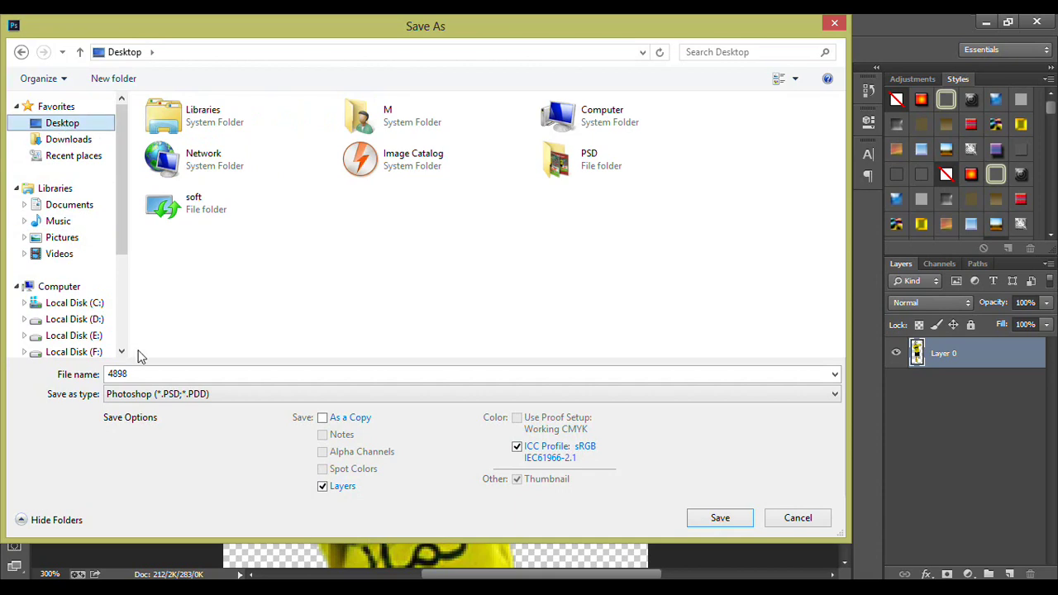
left_click(151, 395)
left_click(157, 331)
- Name the file sepahan-Download, save it, and accept the PNG Options
double_click(155, 371)
type("s\\")
key("ctrl+a")
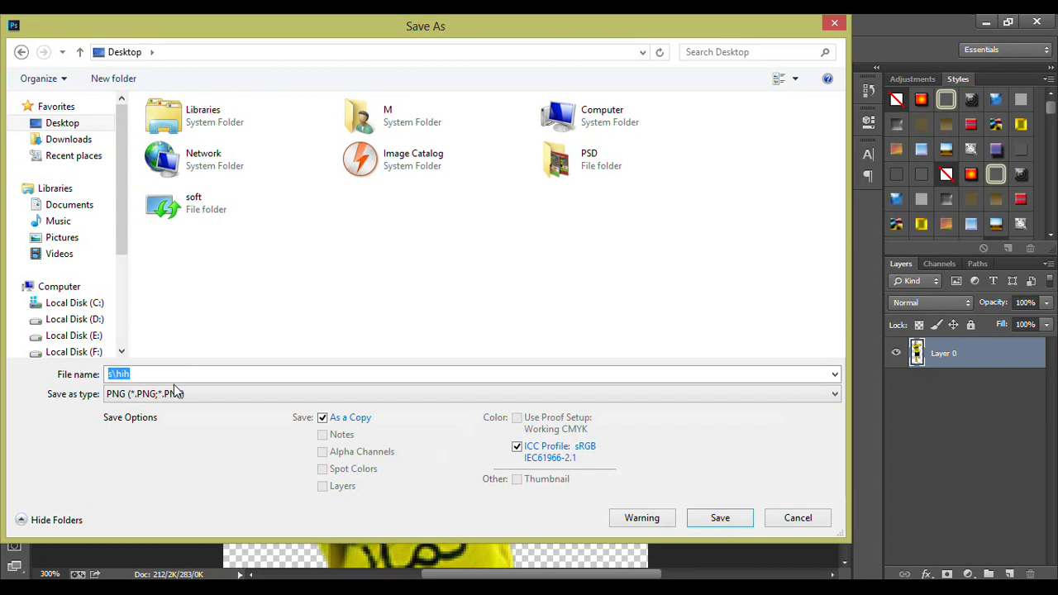
type("sepahan-Down")
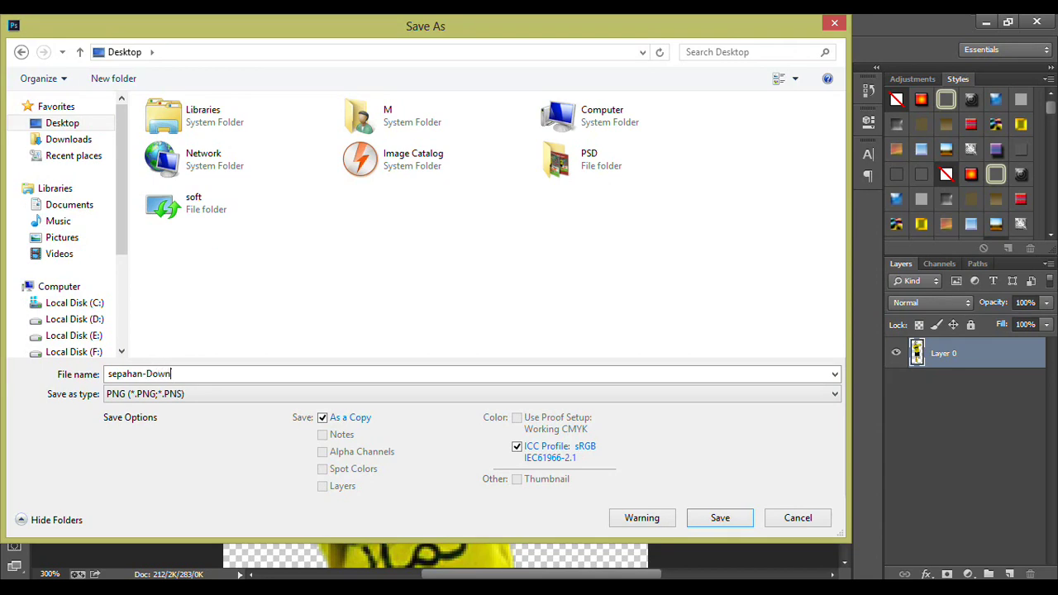
type("ad")
type("xo")
type("om")
left_click(732, 519)
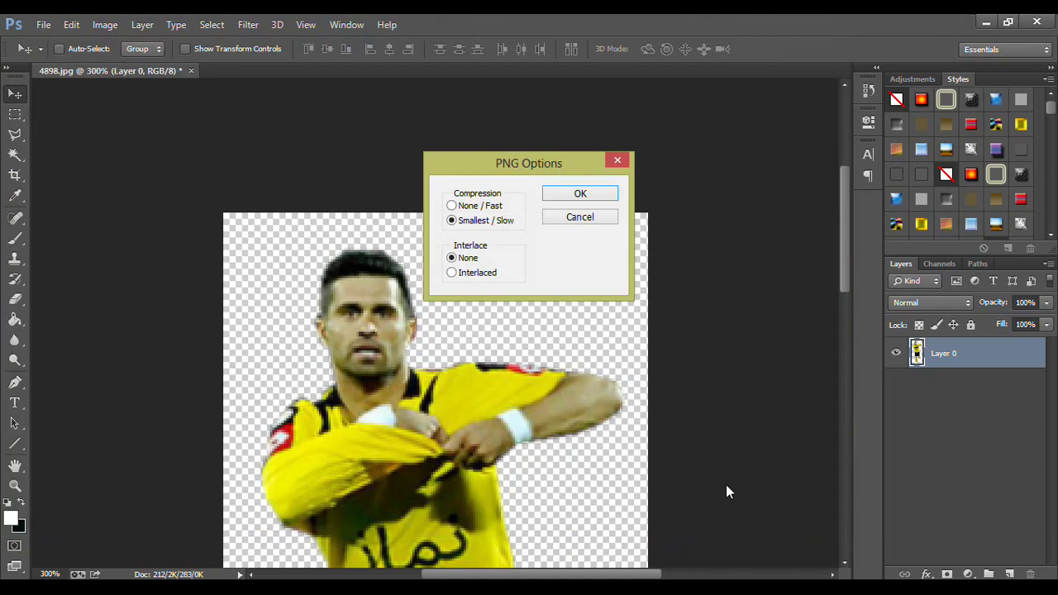
left_click(579, 191)
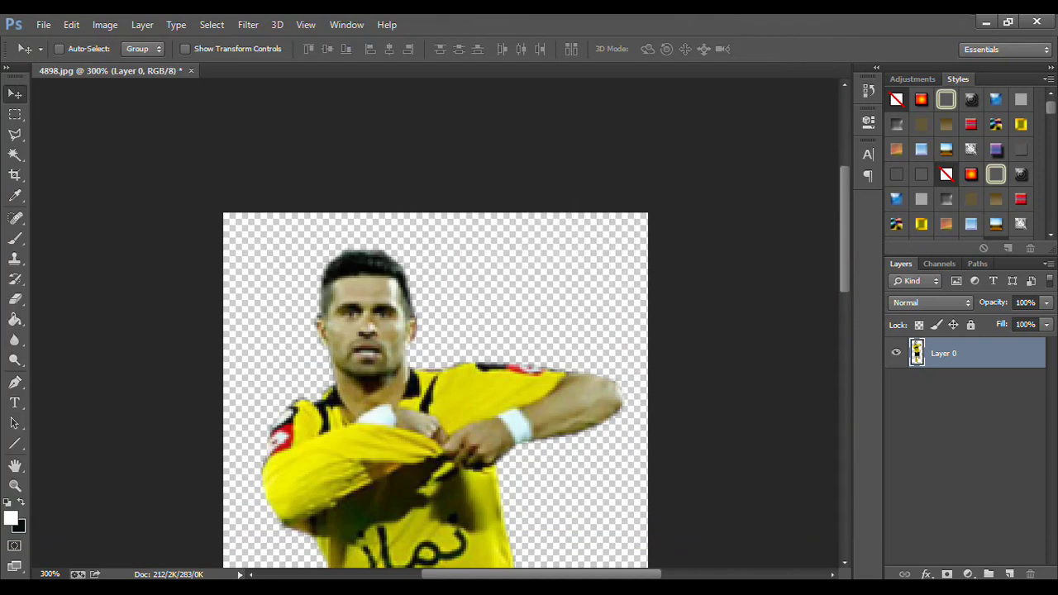
left_click(986, 22)
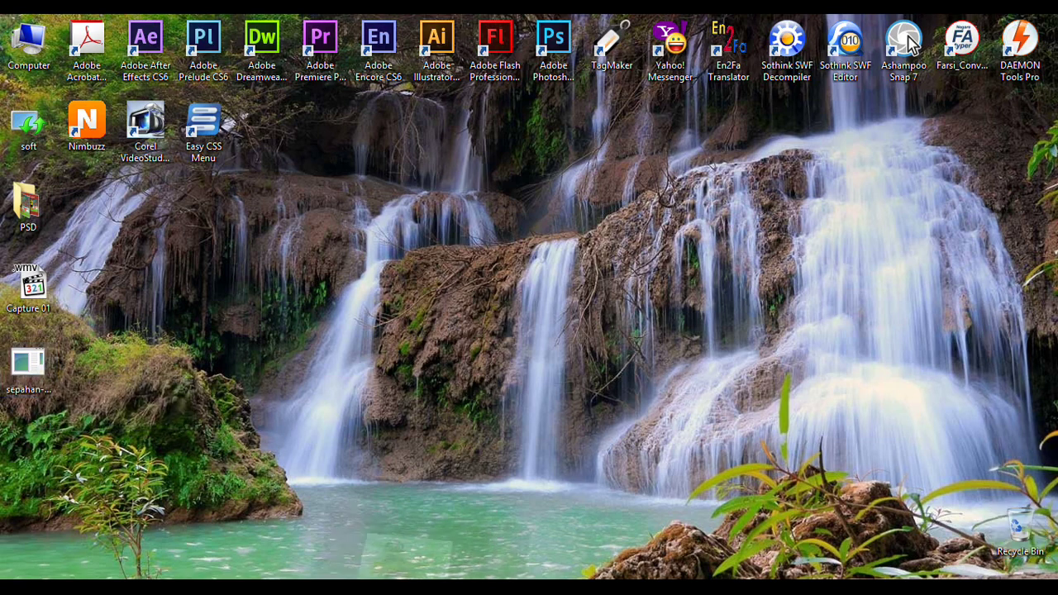
- Rename the desktop file by appending .png, making it sepahan-Download.png
left_click(342, 572)
left_click(985, 21)
type("sepahan-Download")
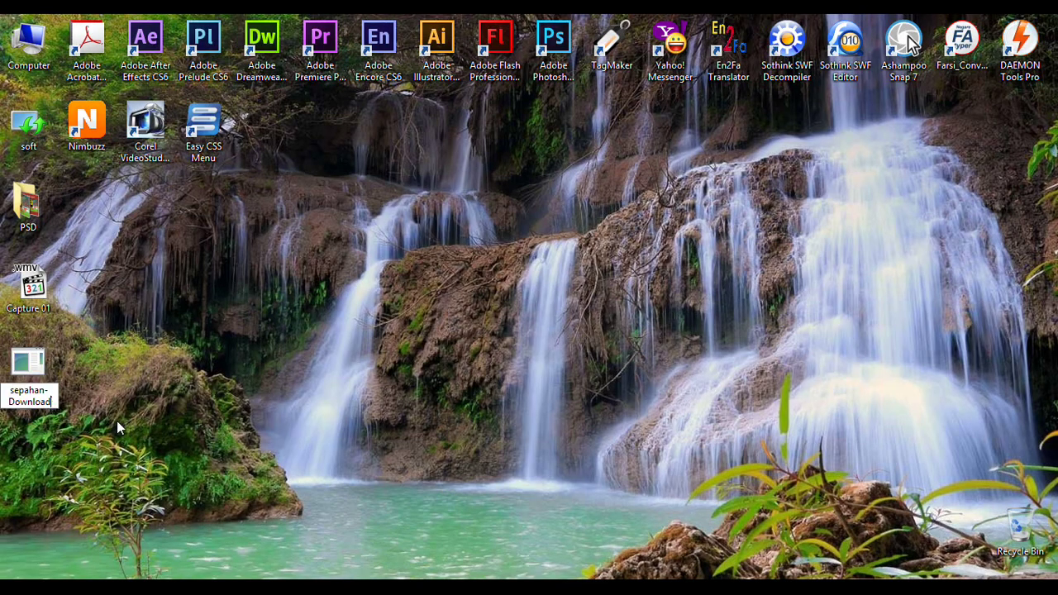
type(".png")
key("Return")
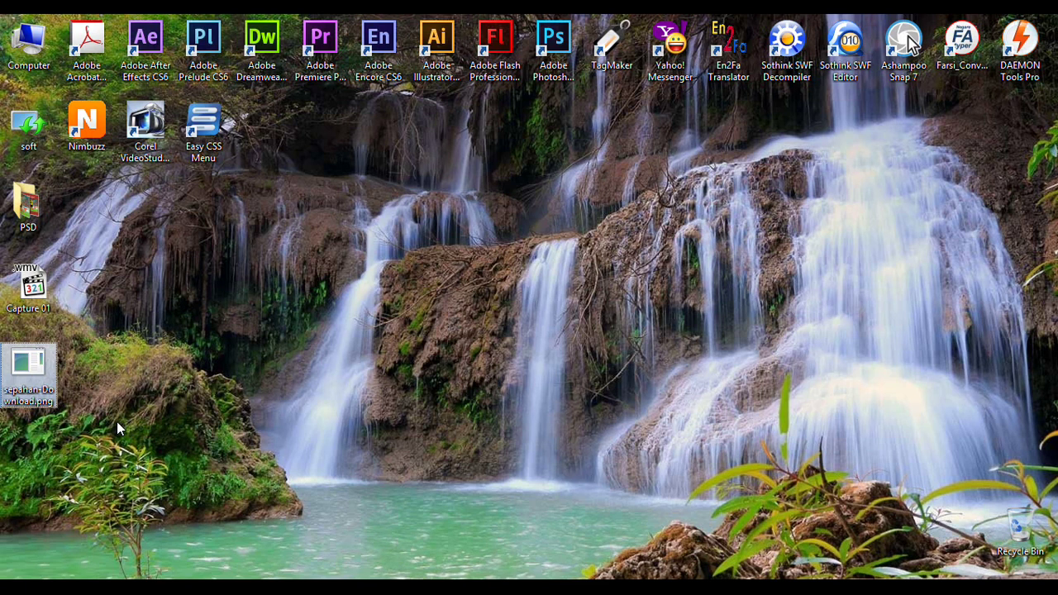
right_click(25, 379)
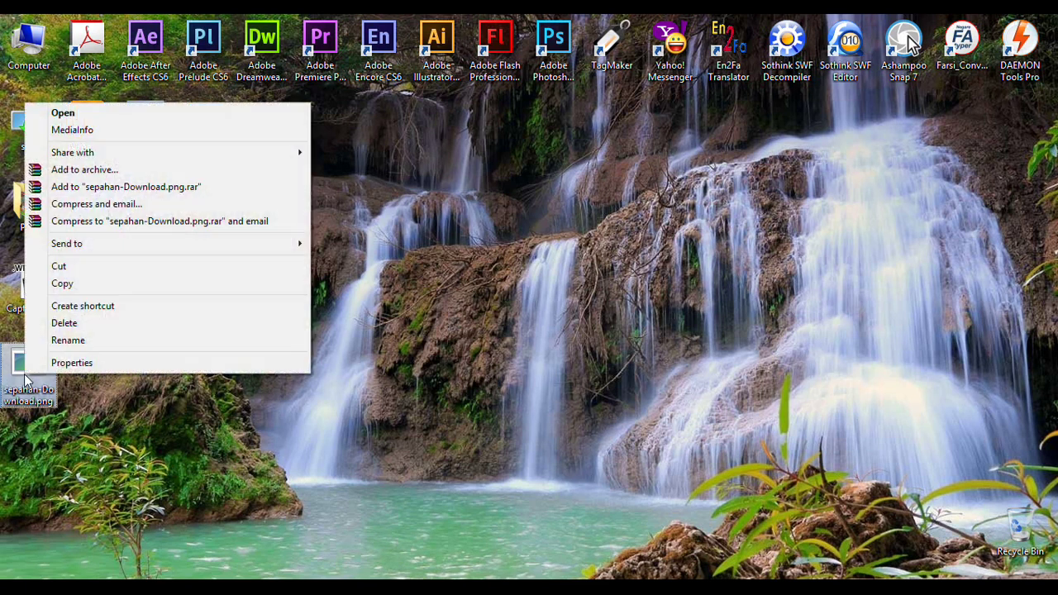
left_click(110, 403)
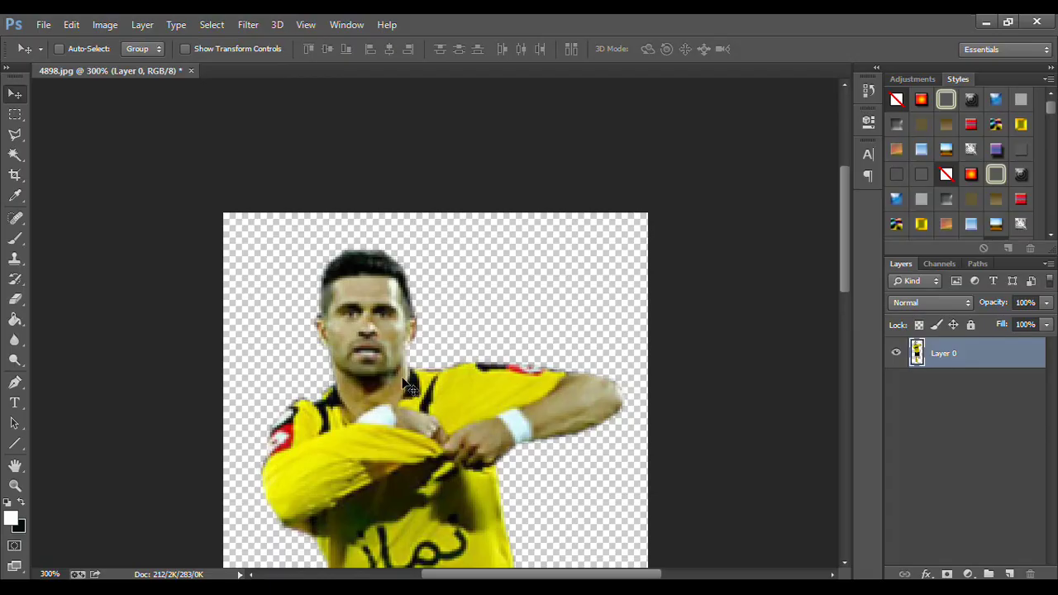
- Start a new Save As to the Desktop in PNG format and clear the file name
key("ctrl+shift+s")
left_click(225, 395)
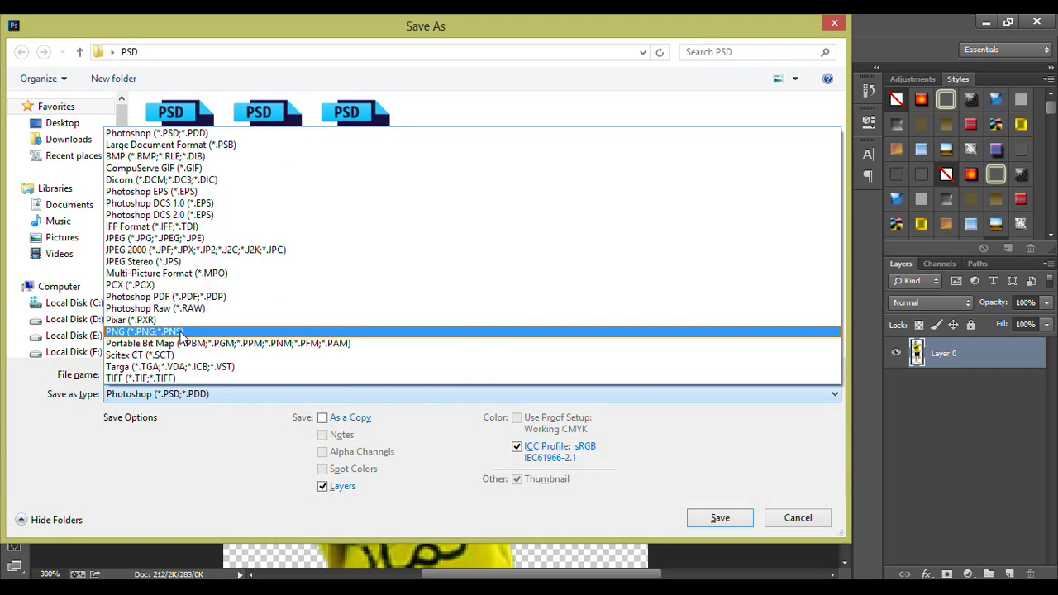
left_click(181, 331)
left_click(57, 125)
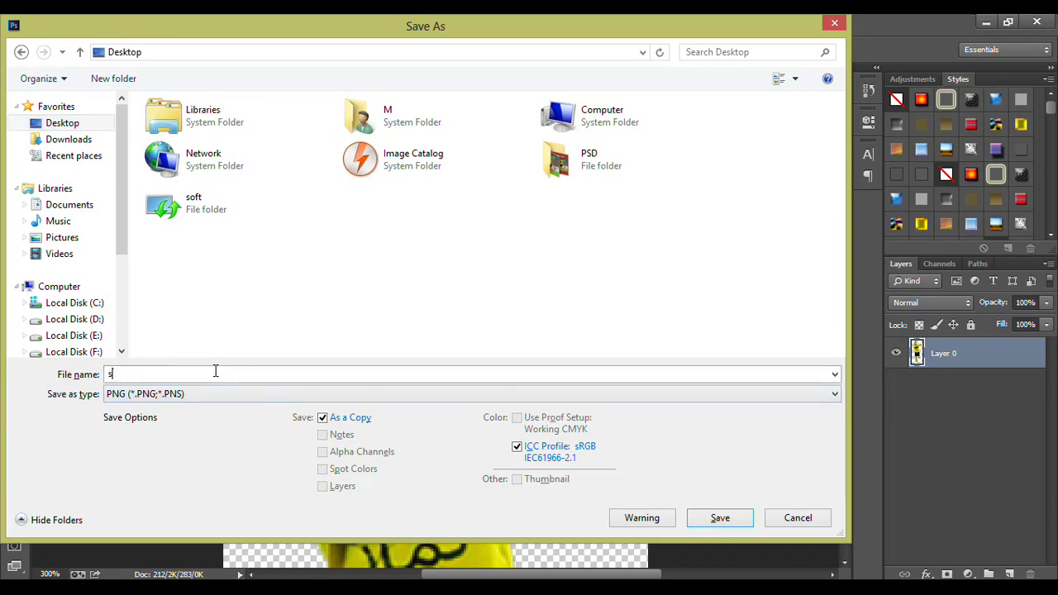
type("s")
key("BackSpace")
- Save the PNG as 3epahan-Download, accept PNG Options, and view it in Photo Viewer
left_click(176, 400)
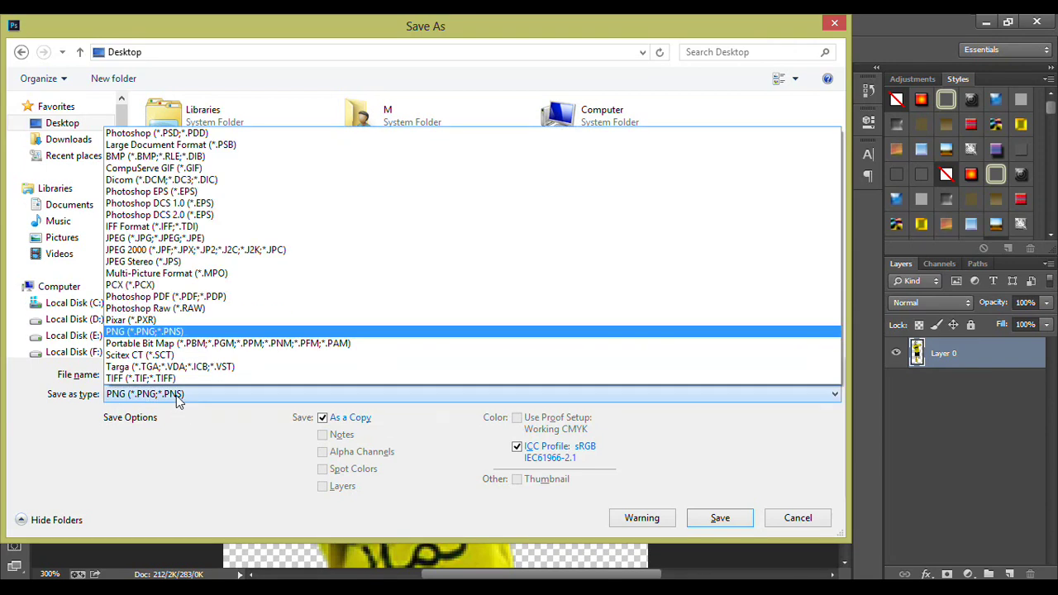
left_click(170, 334)
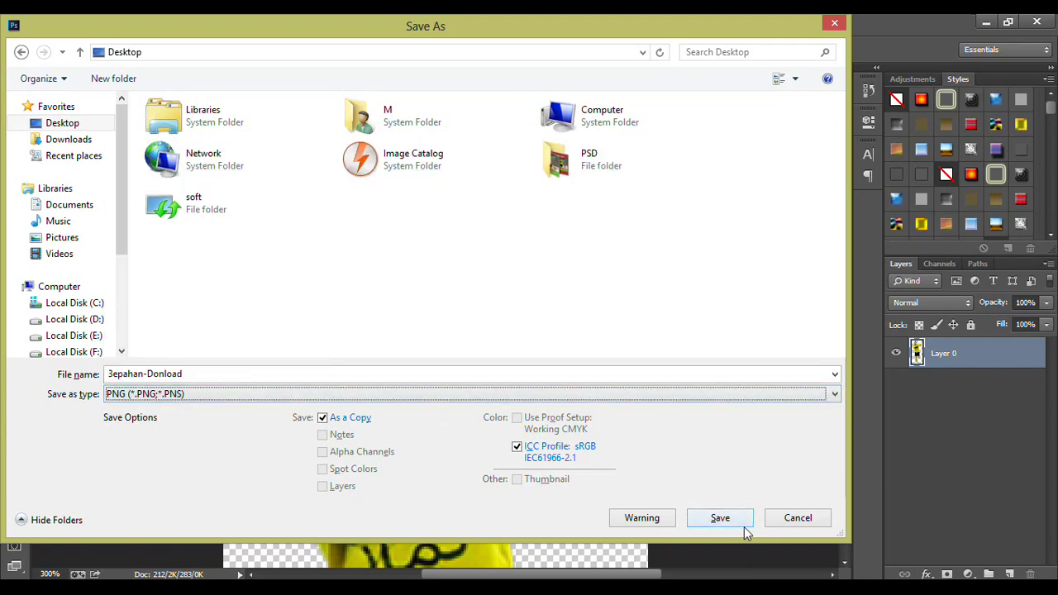
double_click(162, 373)
left_click(162, 373)
left_click(710, 518)
left_click(553, 195)
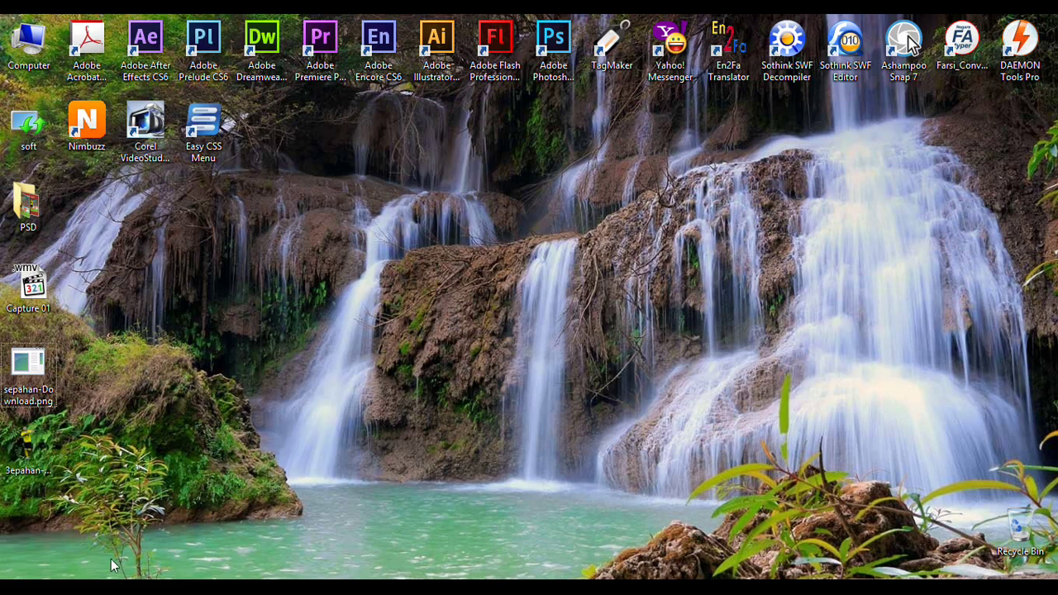
double_click(28, 451)
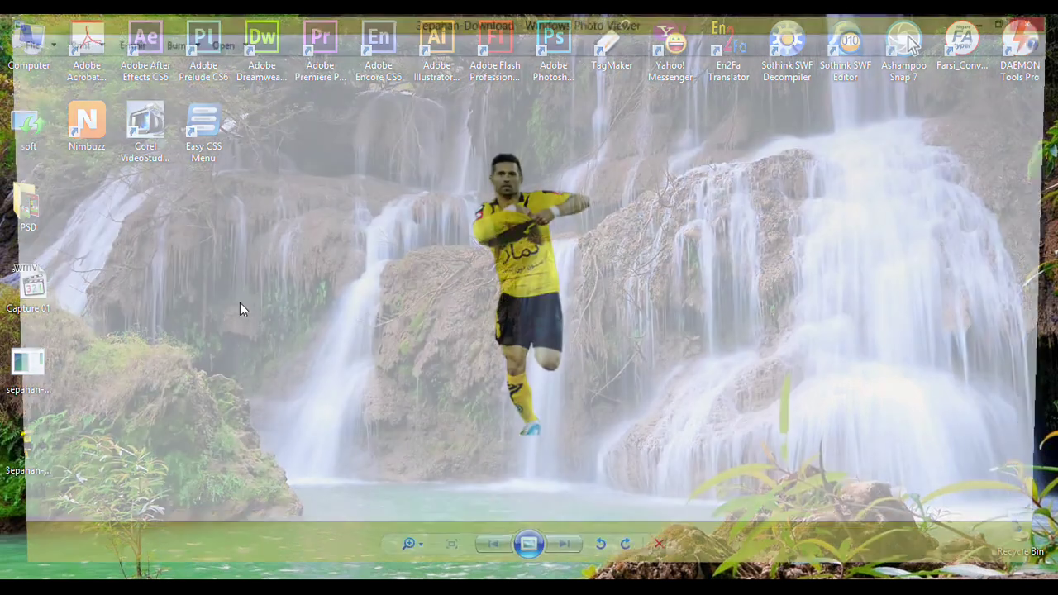
left_click_drag(528, 199, 508, 347)
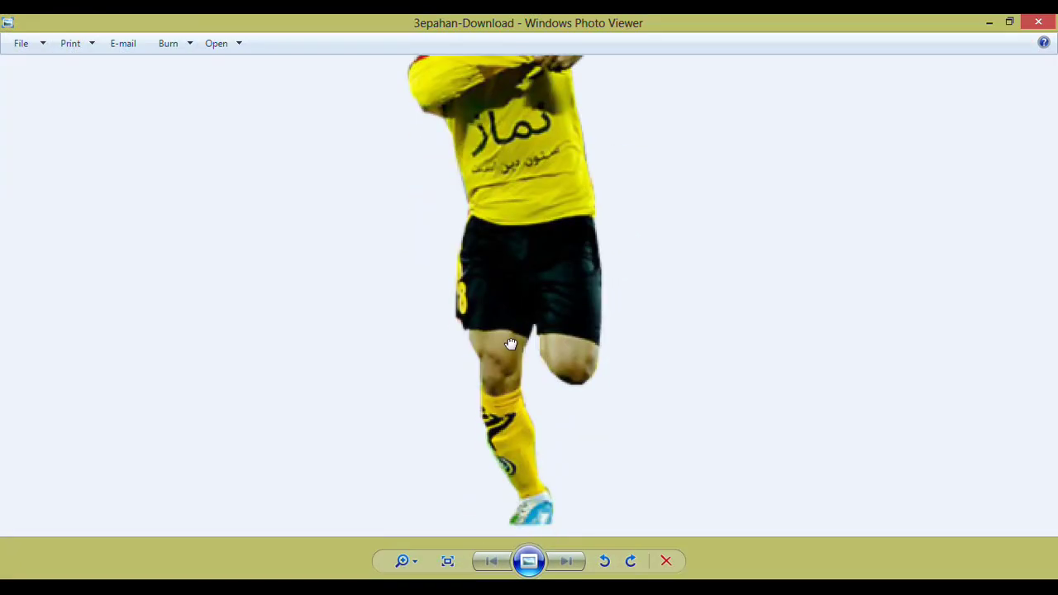